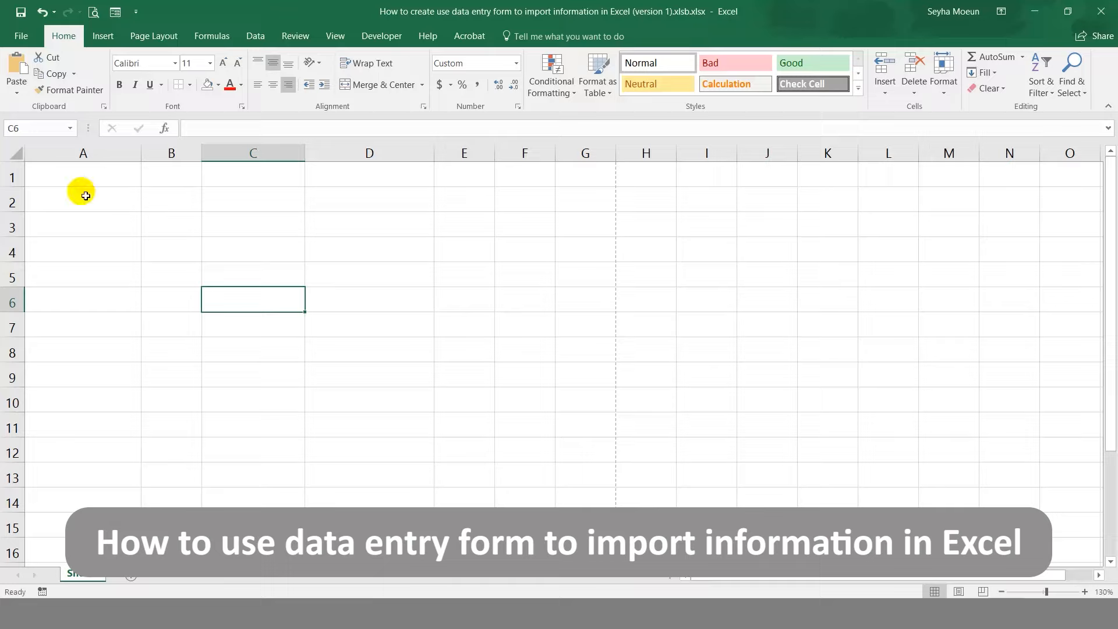
Enter the headers Name, Sex, Birthdate and Phone Number across A1:D1.
click(87, 186)
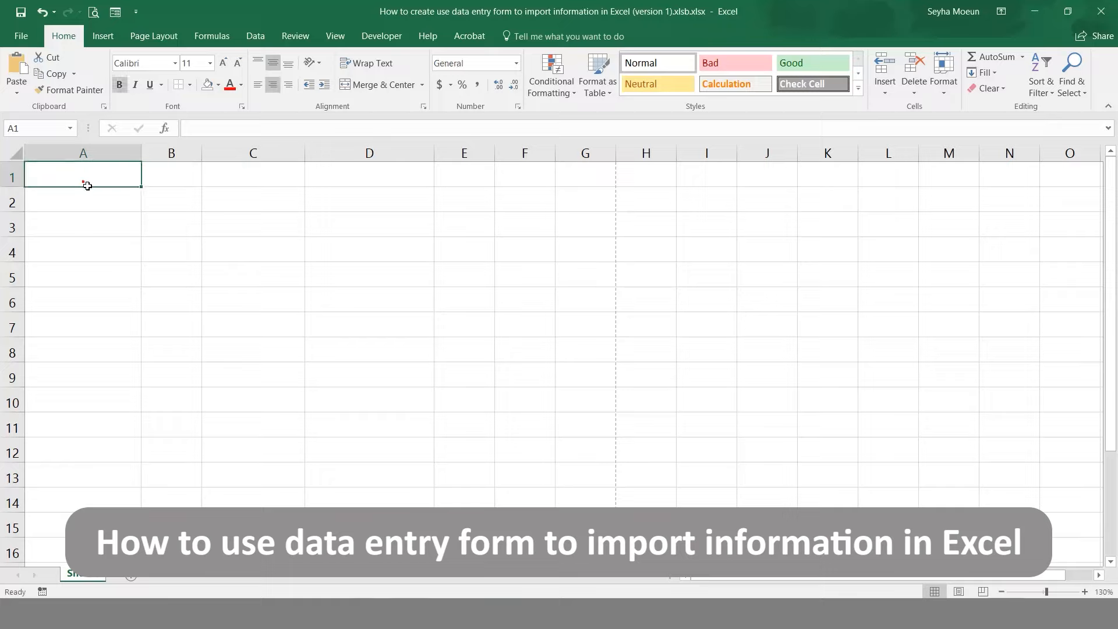
text(Name)
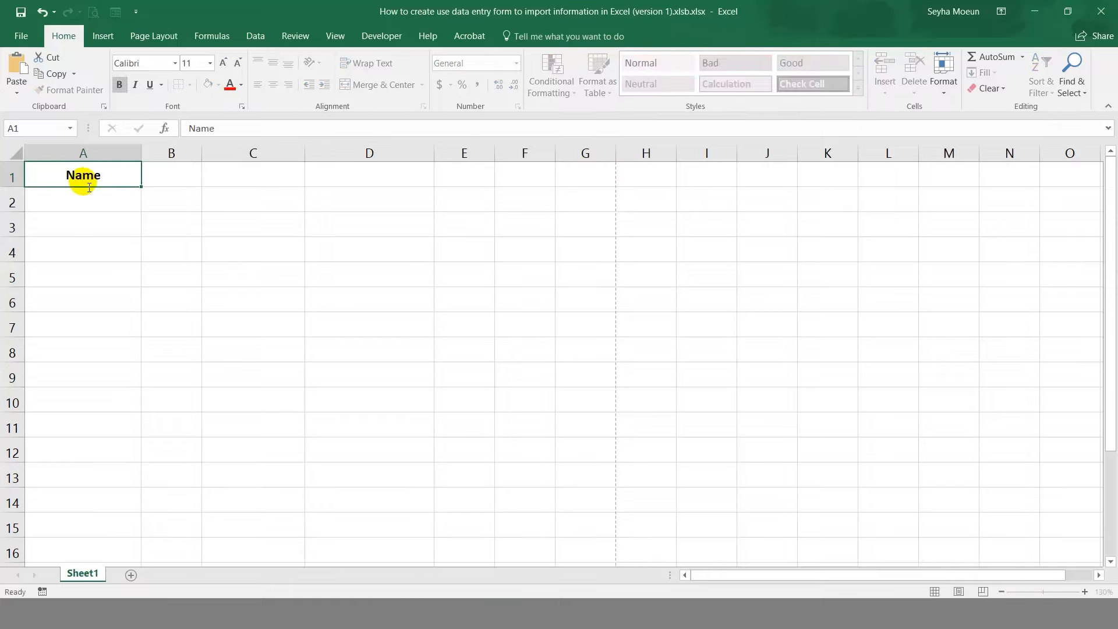
key(Tab)
text(Sex)
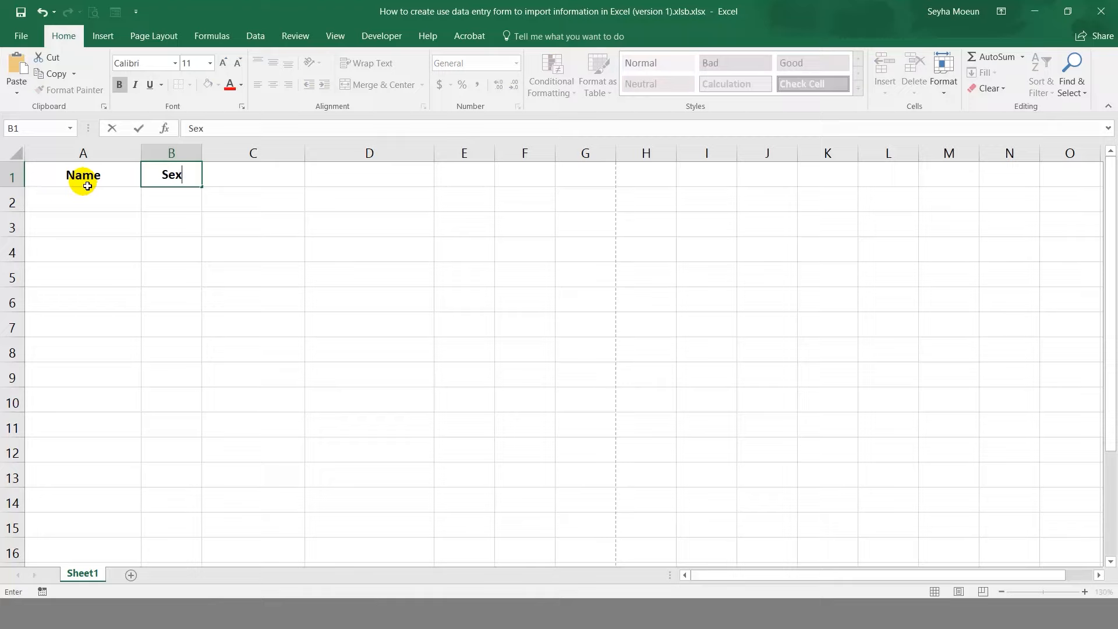
key(Tab)
text(Birthdate)
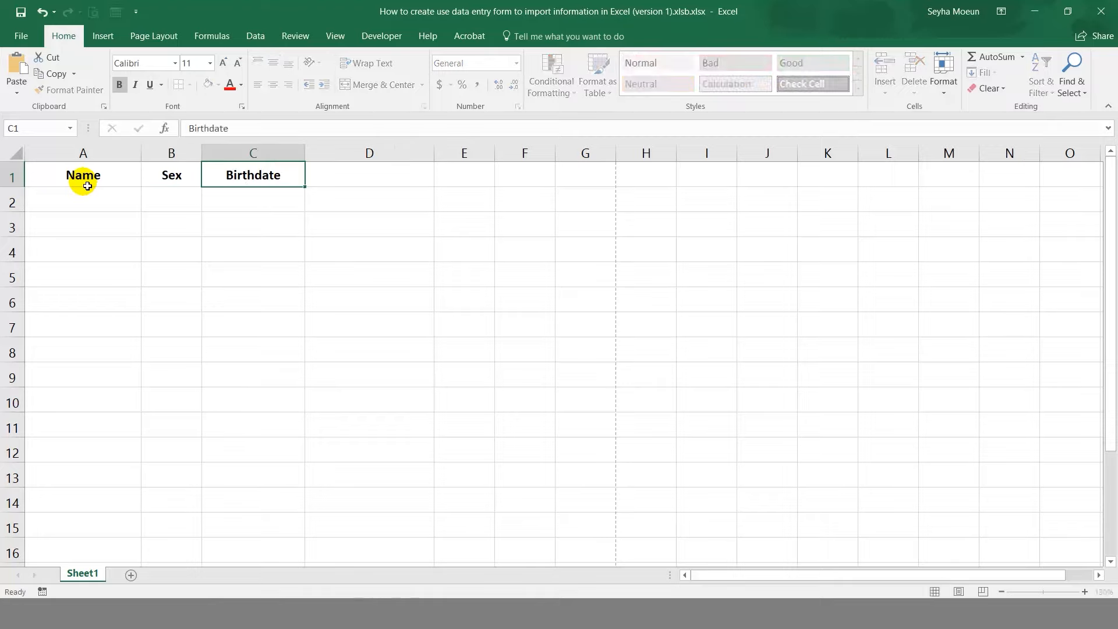
key(Tab)
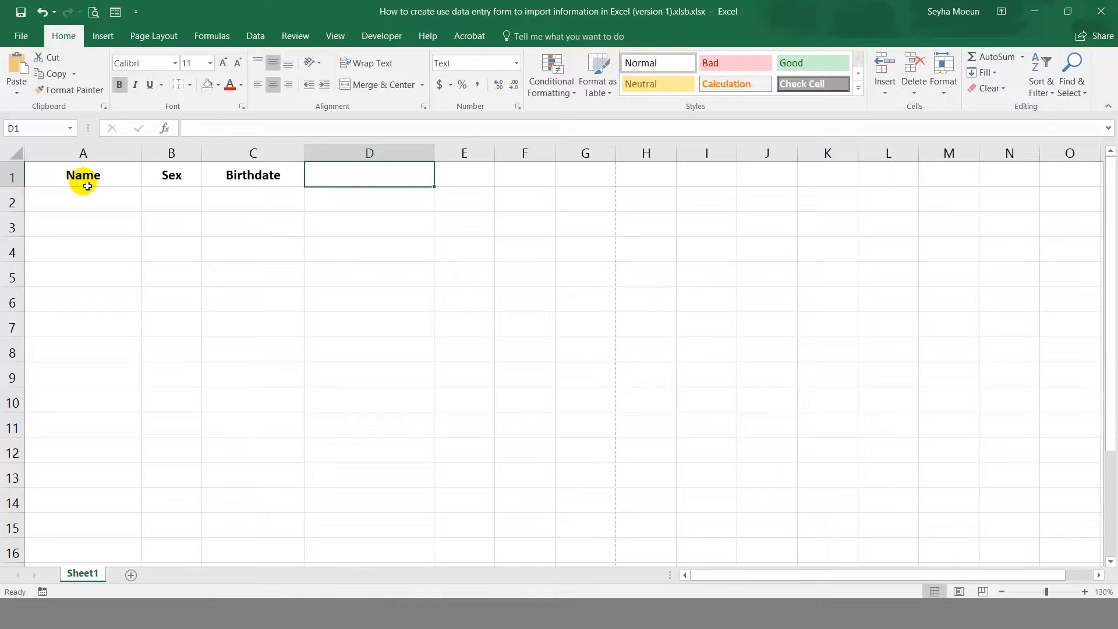
text(Phone N)
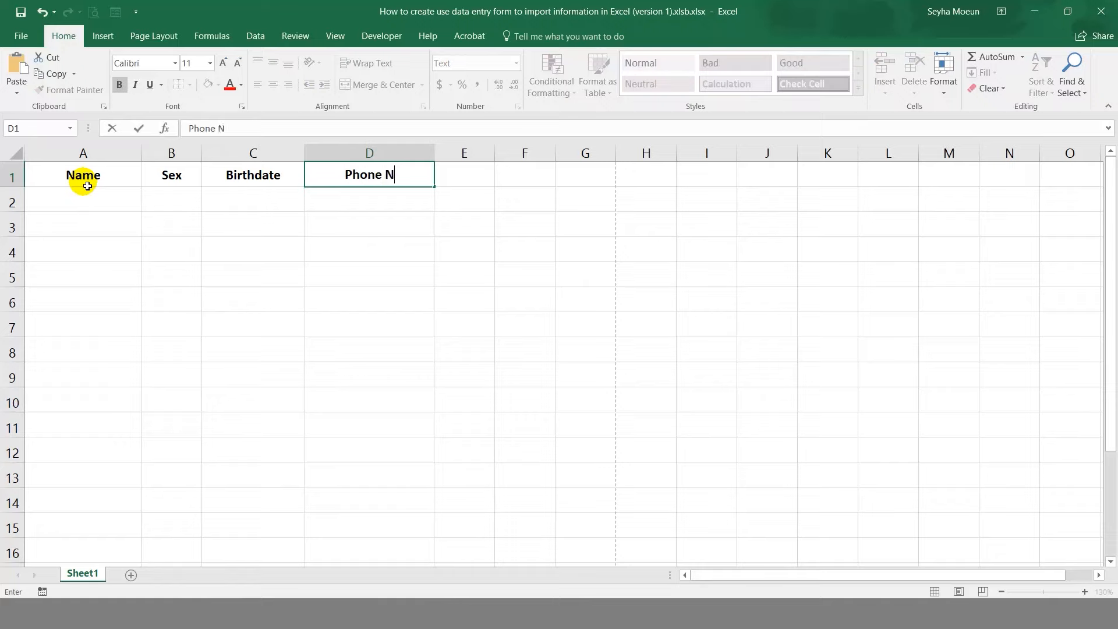
text(umber)
click(40, 265)
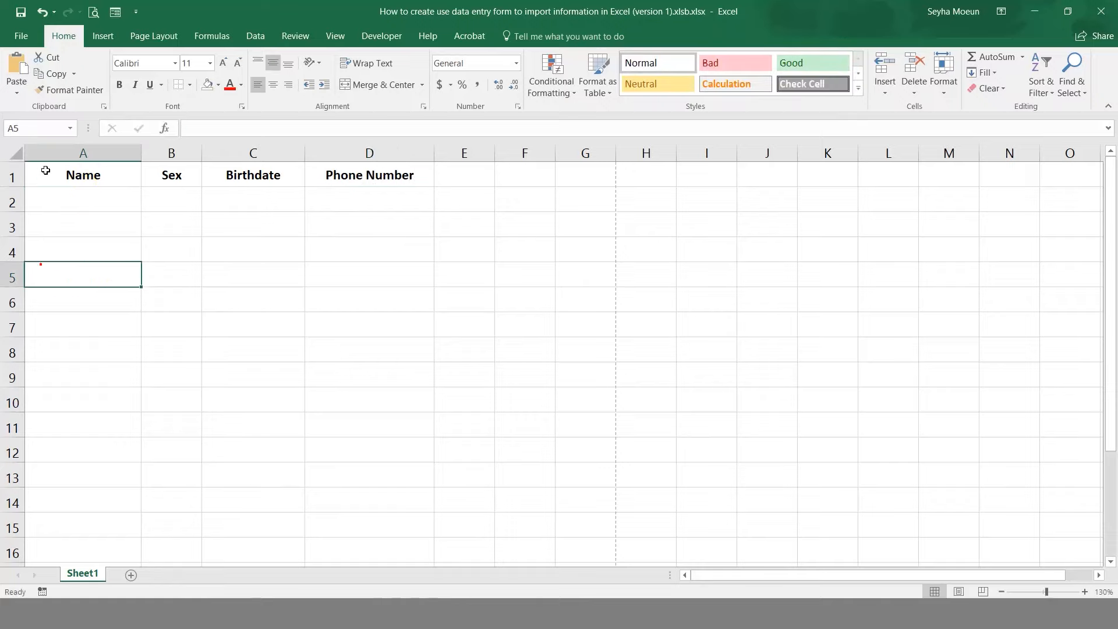
Shade the header cells A1:D1 with a light gold fill.
drag(38, 170, 87, 176)
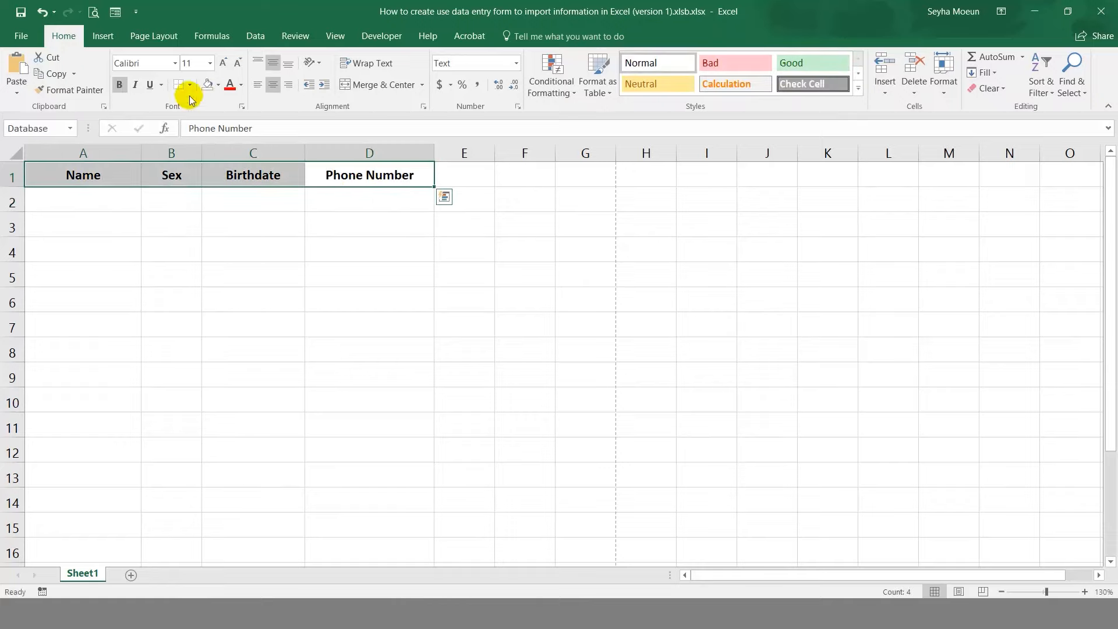
click(218, 86)
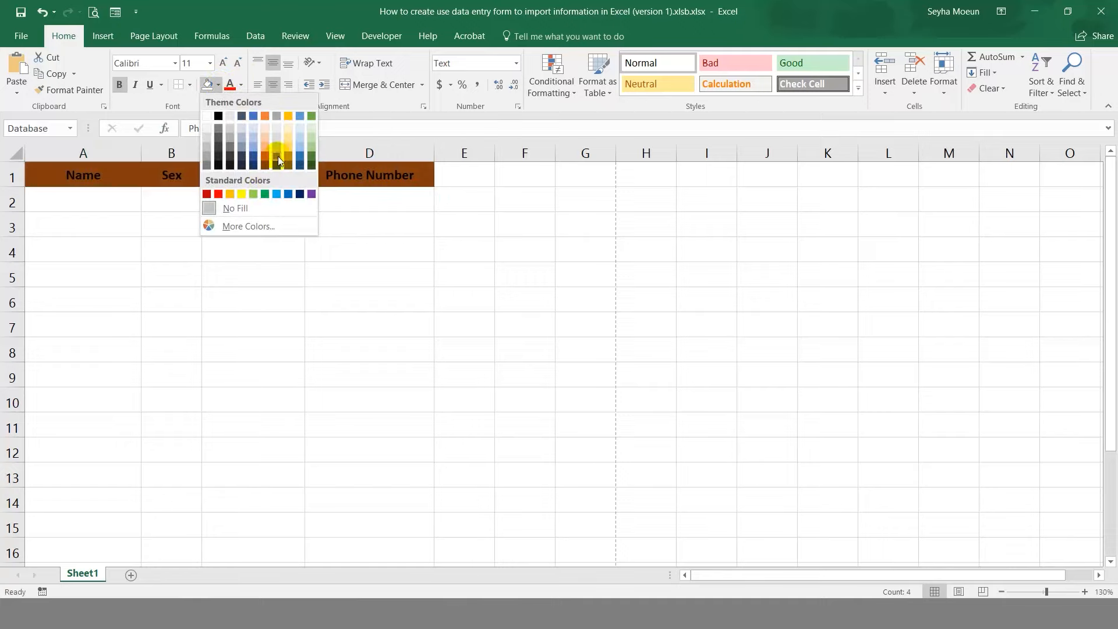
click(291, 124)
click(117, 202)
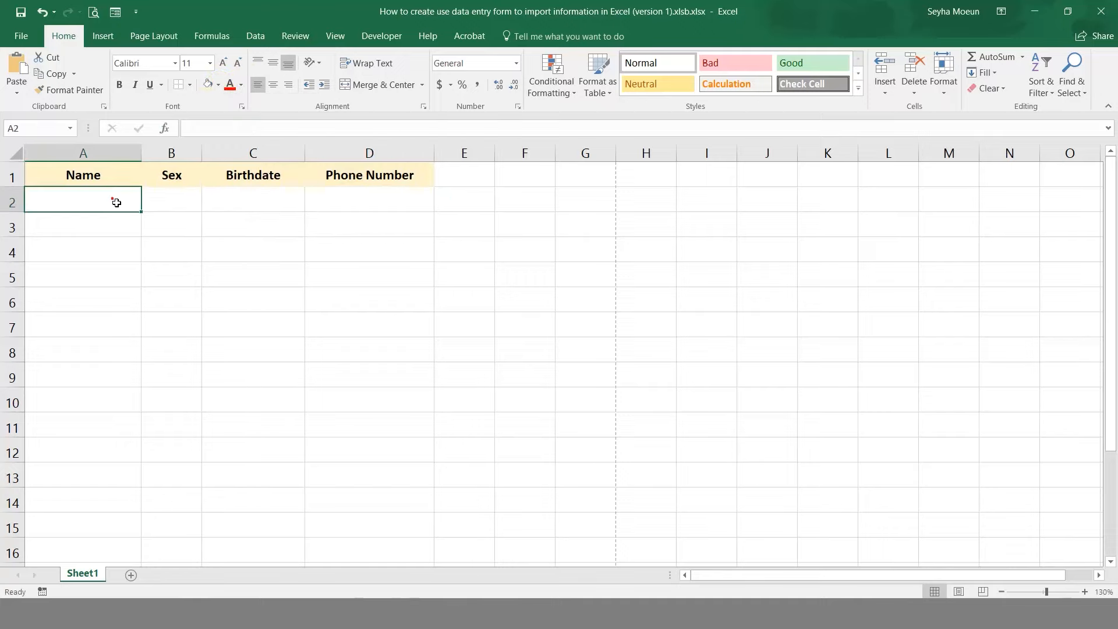
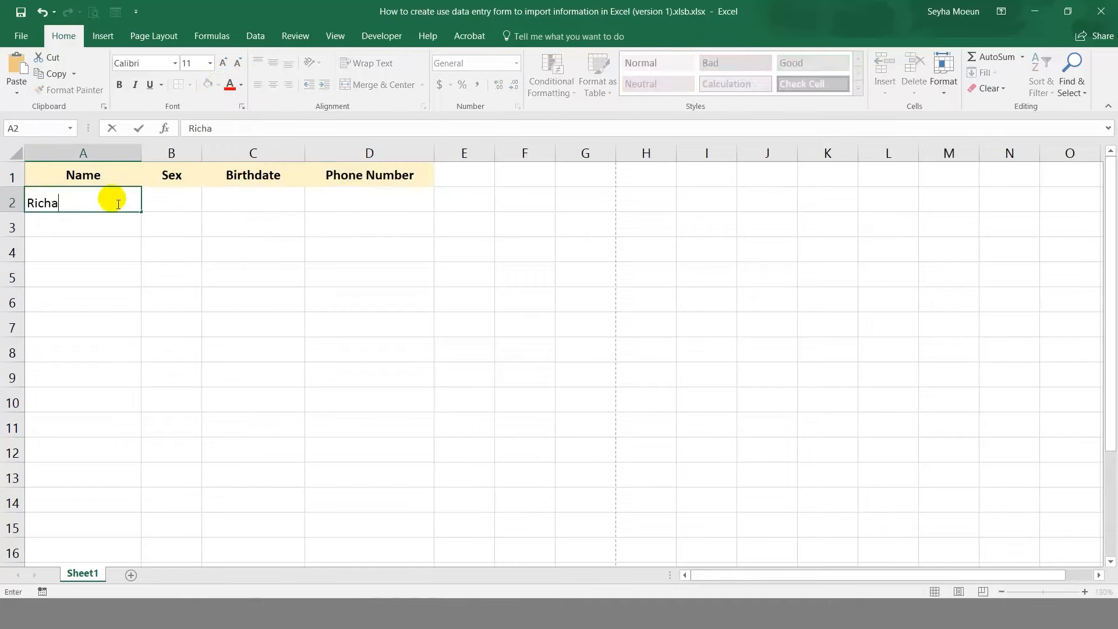
Fill row 2 with the first contact's name, sex M, birthdate 02-05-1990 and phone number.
key(Tab)
text(M)
key(ctrl+Return)
key(Tab)
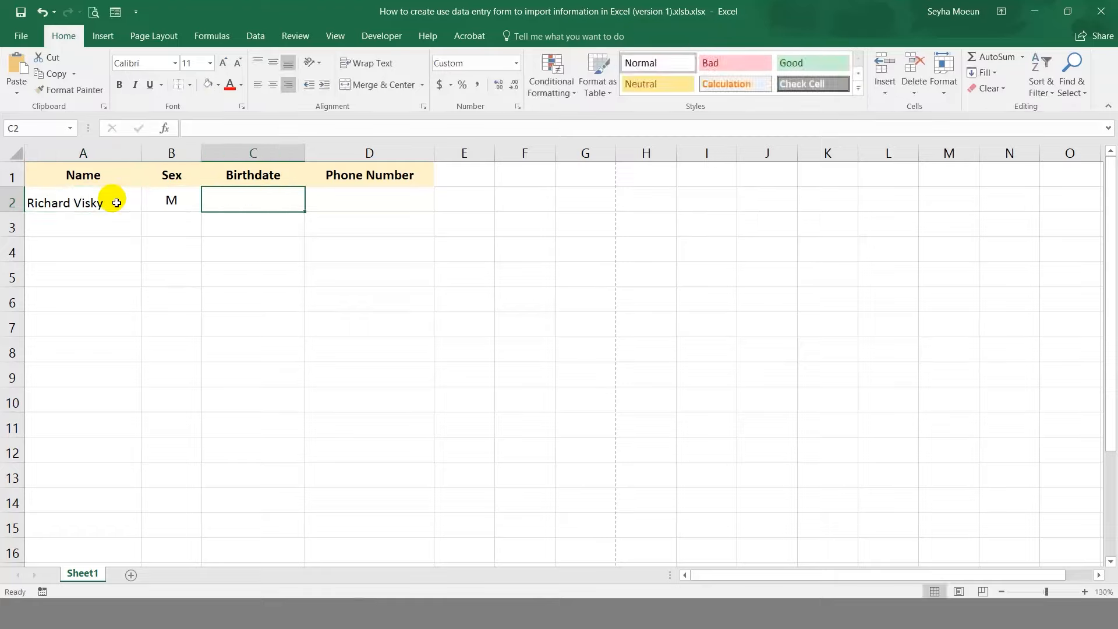
text(02-0)
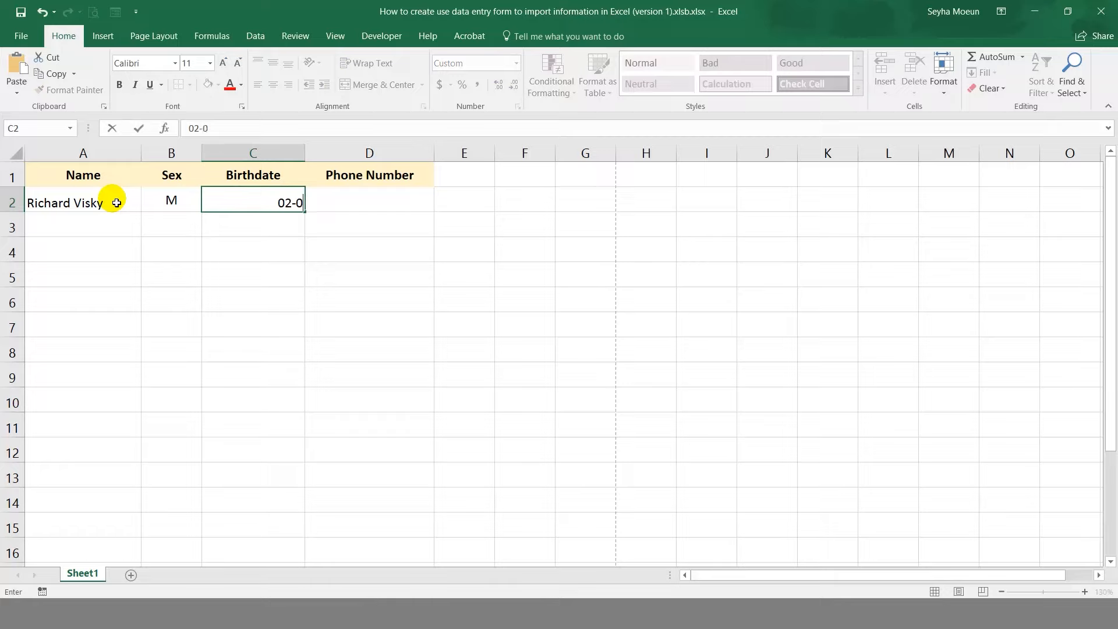
text(5-1990)
key(Tab)
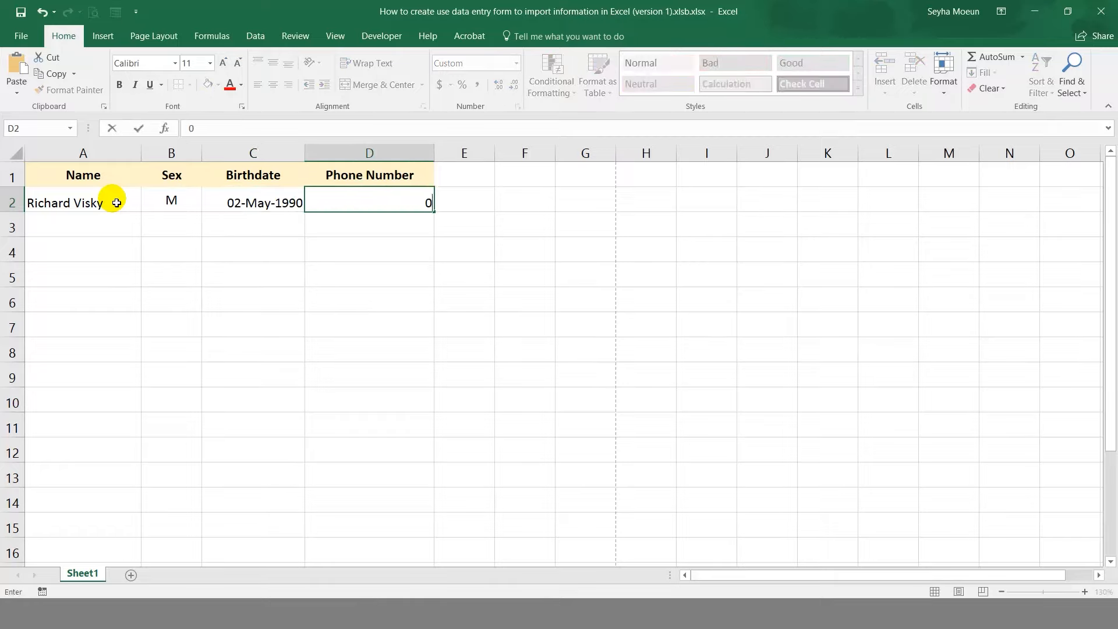
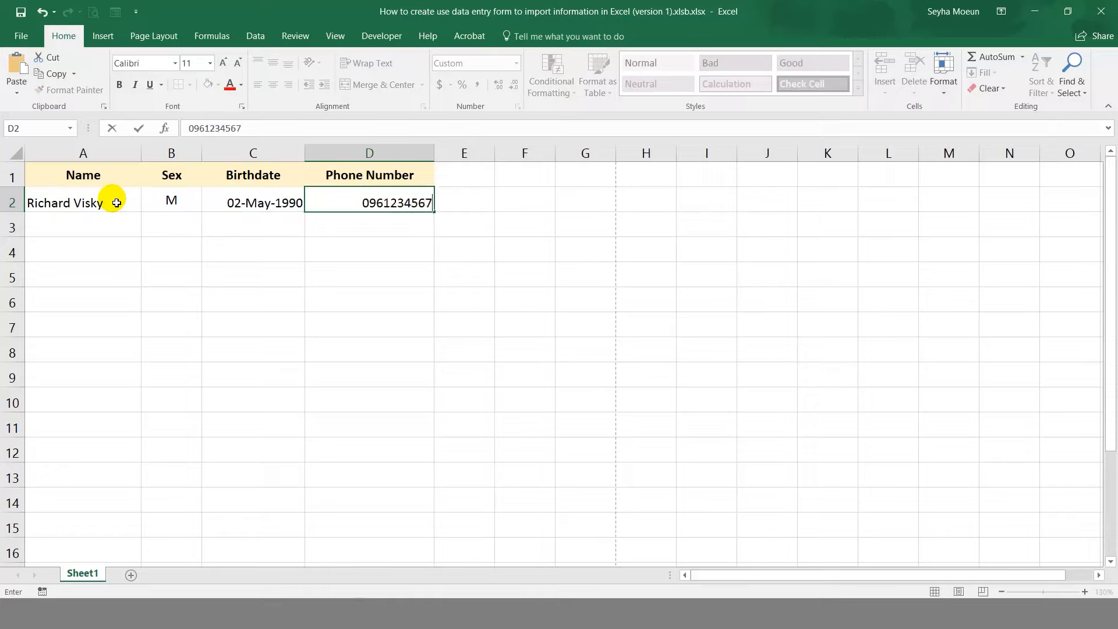
key(Return)
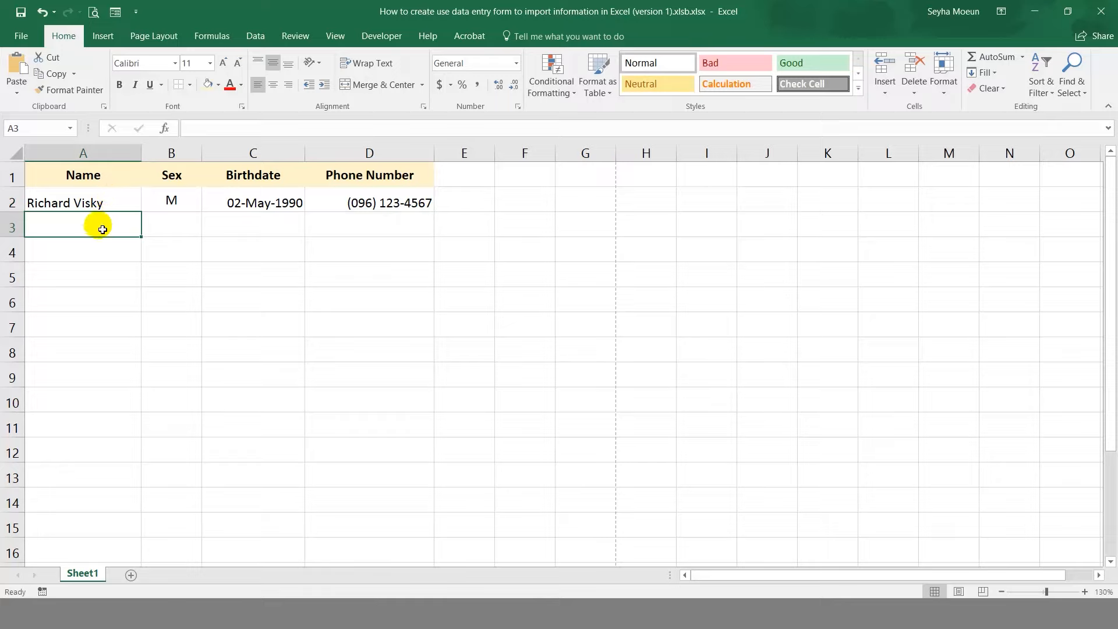
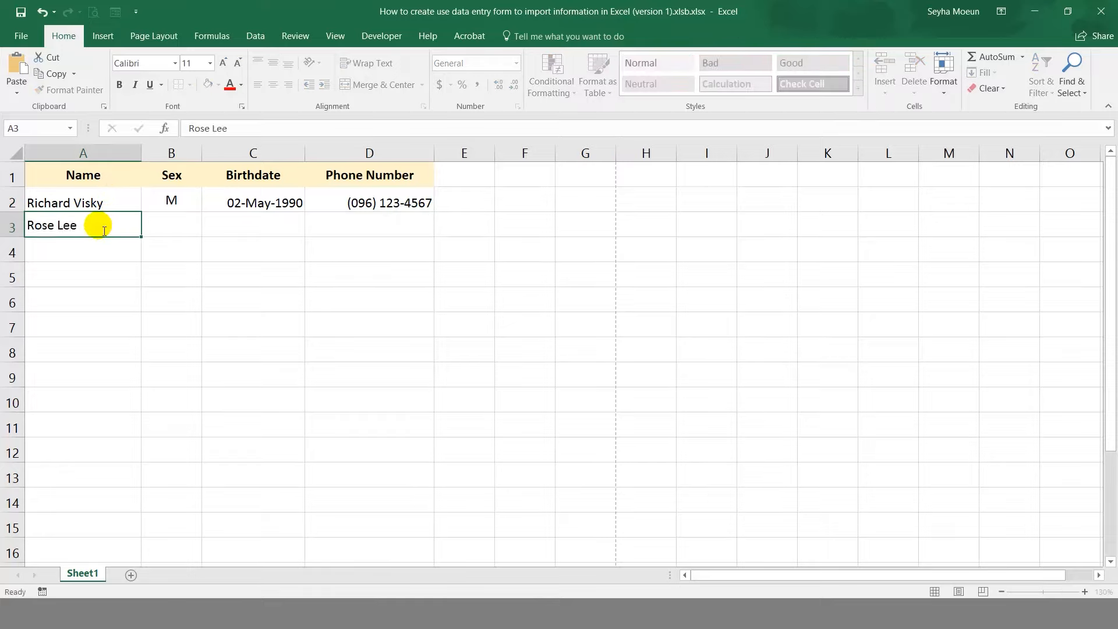
Enter the second contact in row 3: name, sex F, birthdate 10-06-91 and phone number.
key(Tab)
text(F)
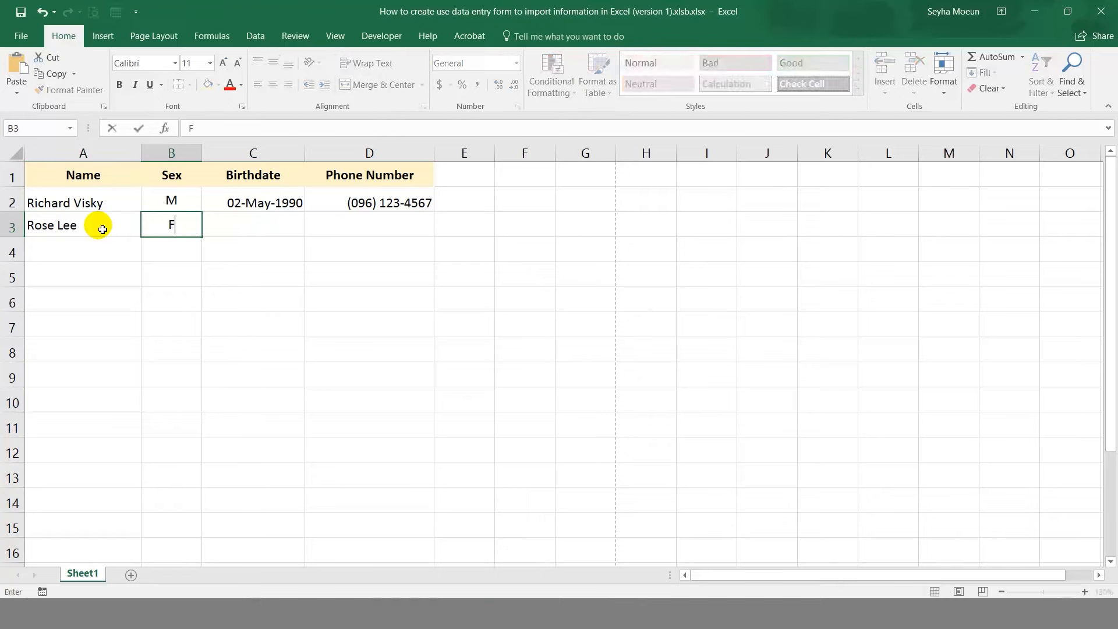
key(Tab)
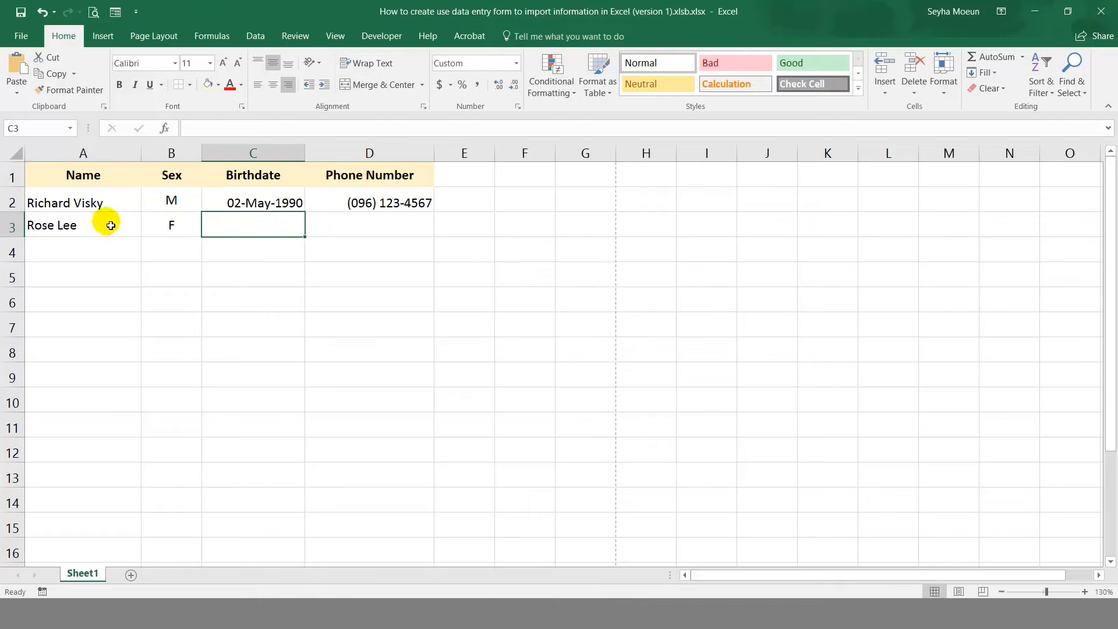
text(10-06-9)
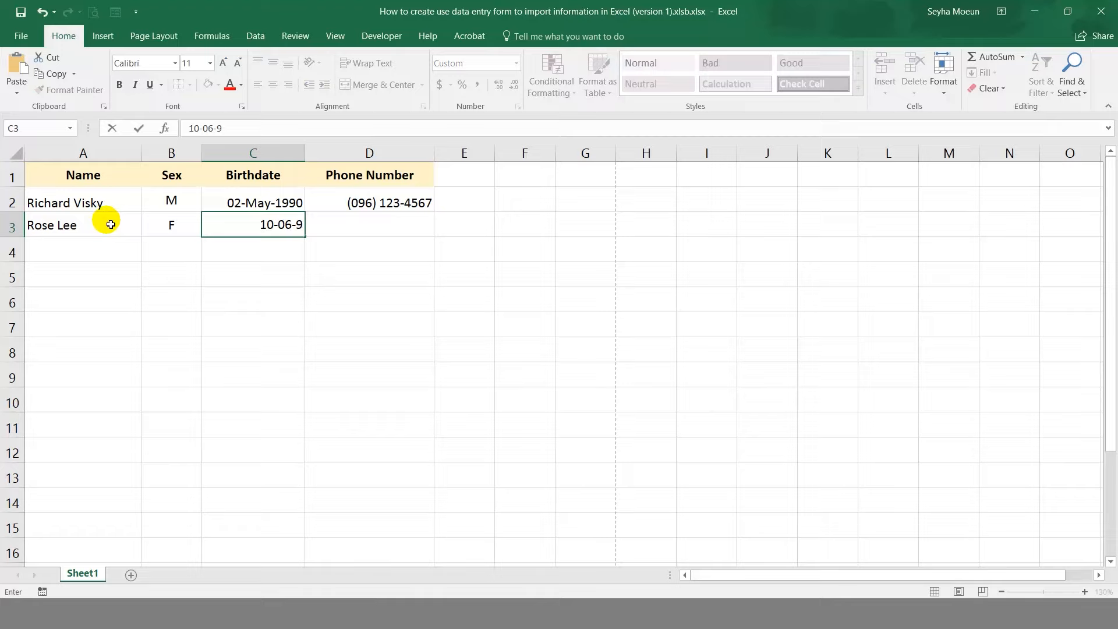
text(1)
key(Tab)
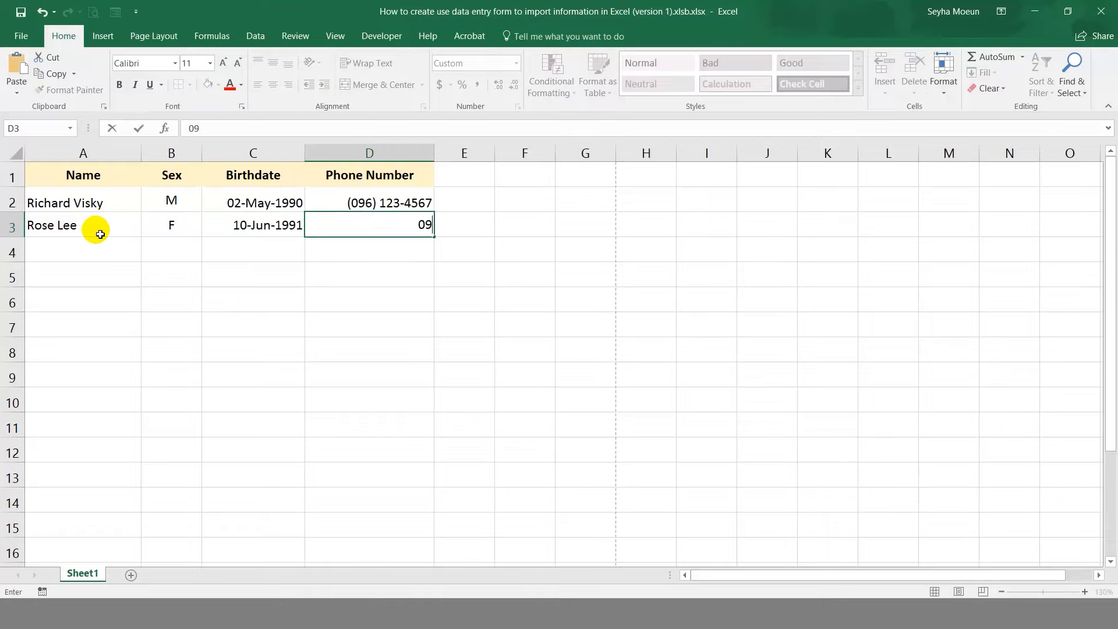
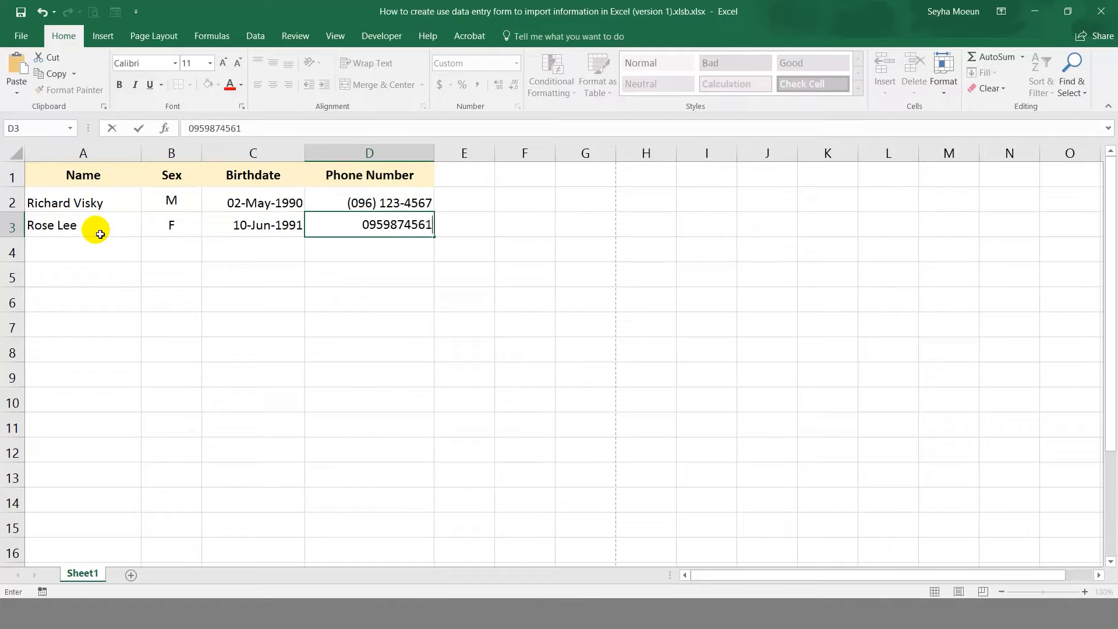
key(Return)
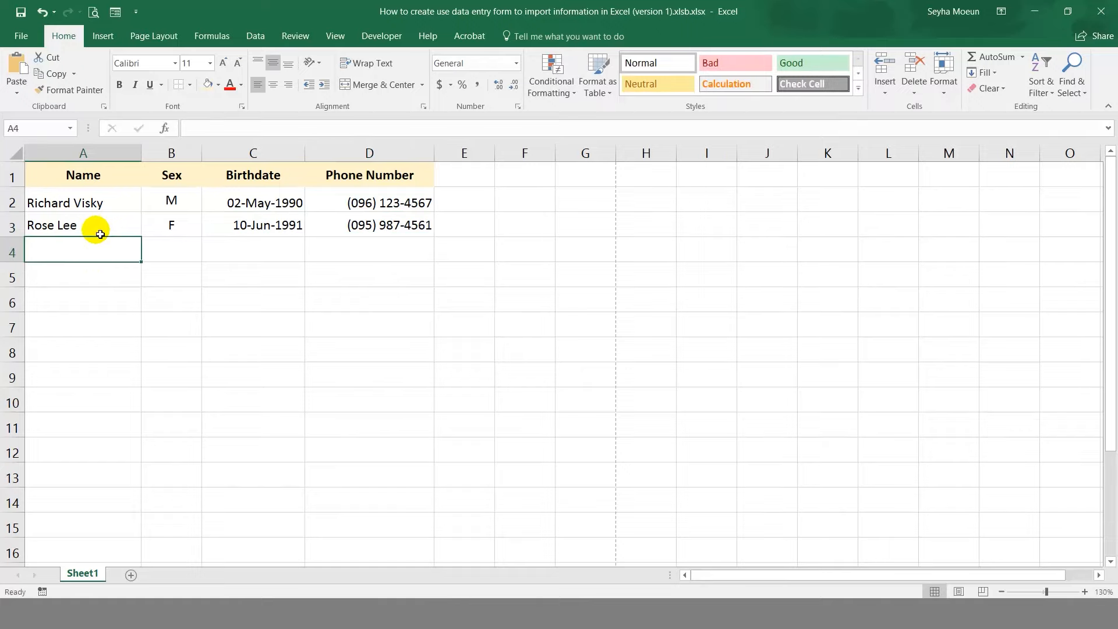
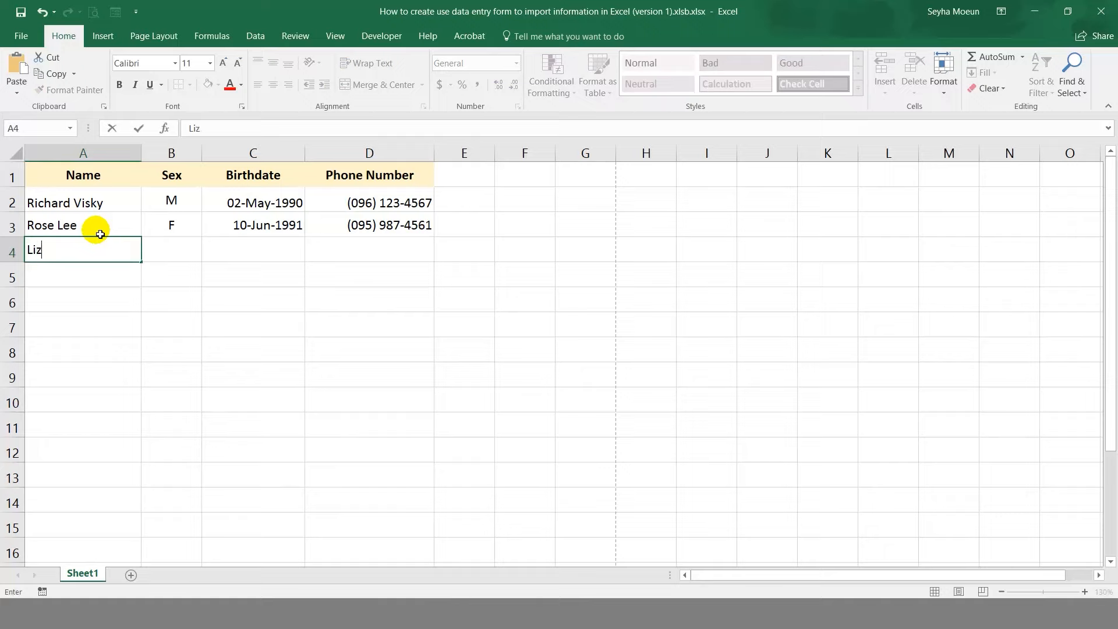
Enter the third contact in row 4: name, sex F, birthdate 9-2-95 and phone number.
key(Tab)
text(F)
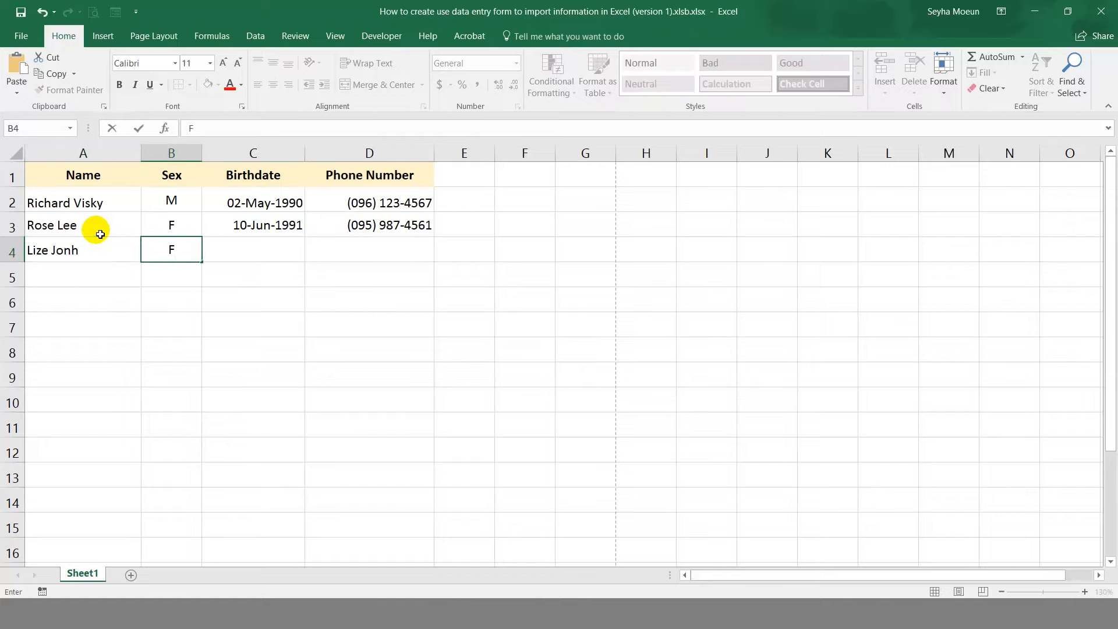
click(232, 248)
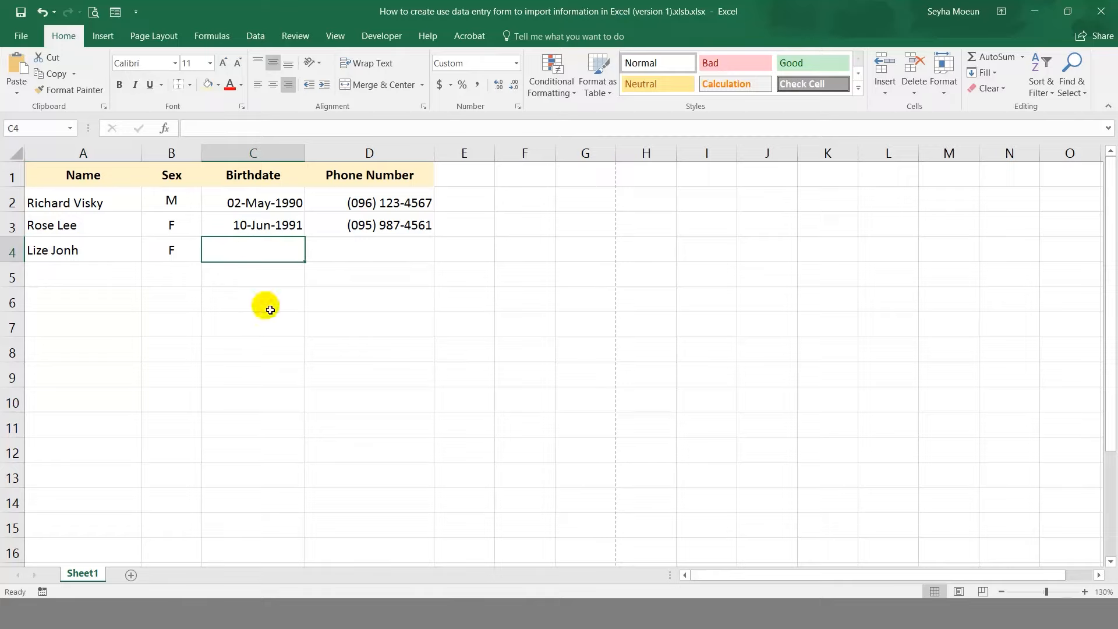
text(0-)
key(BackSpace)
key(BackSpace)
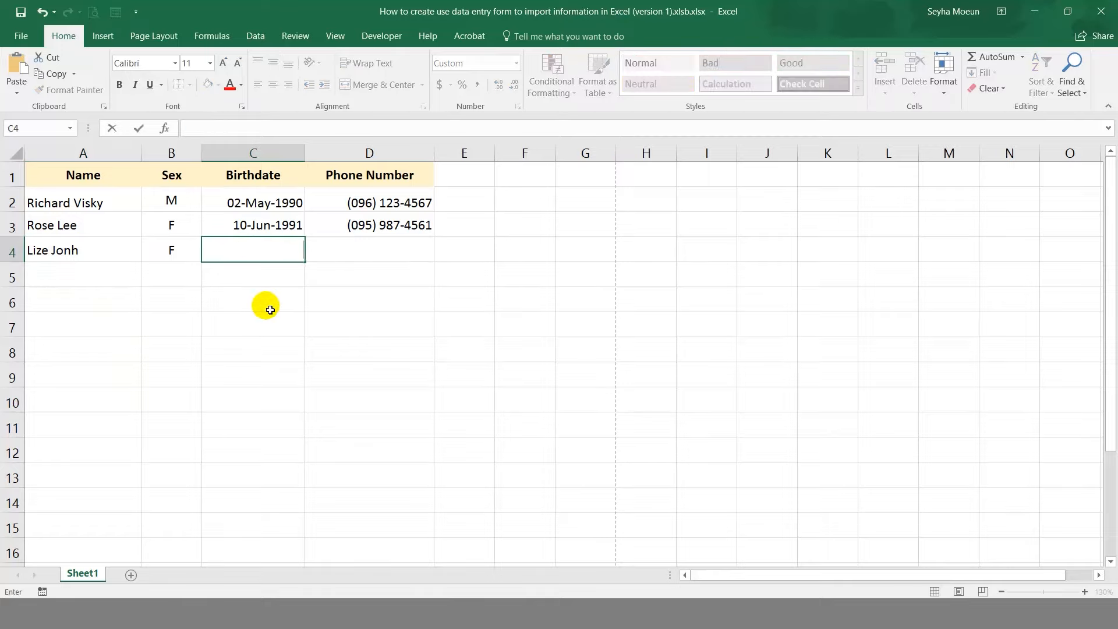
text(9-2-95)
key(Tab)
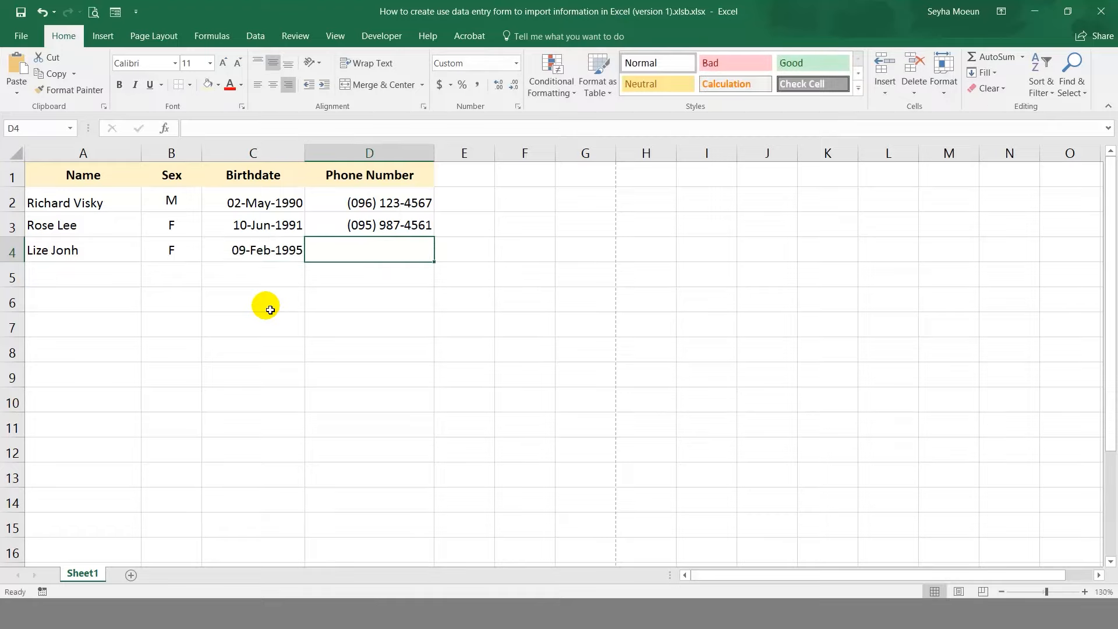
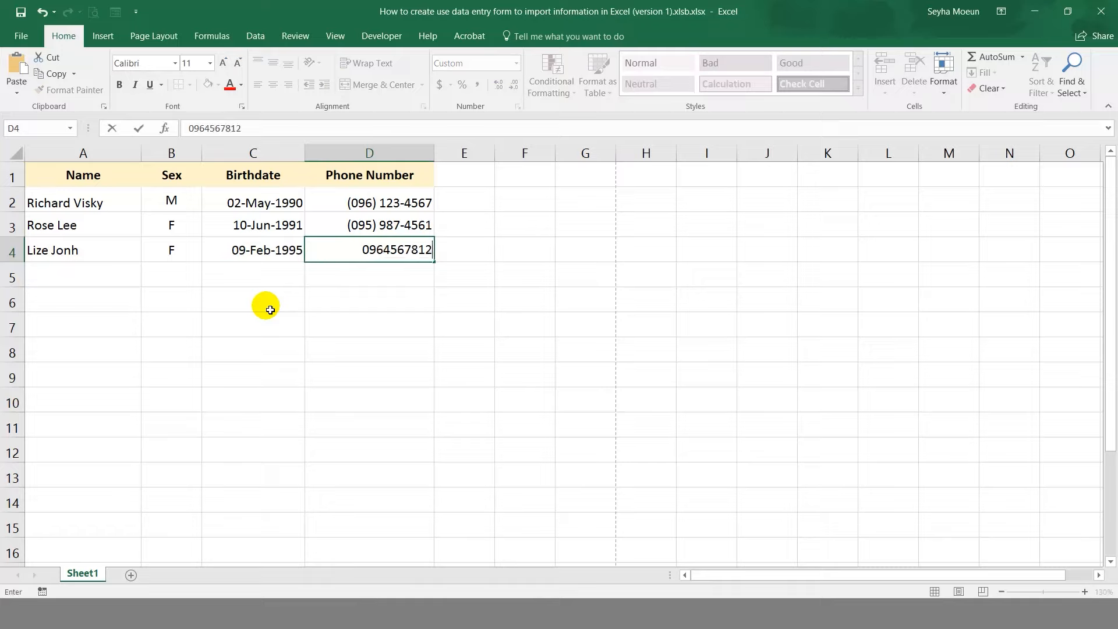
key(Return)
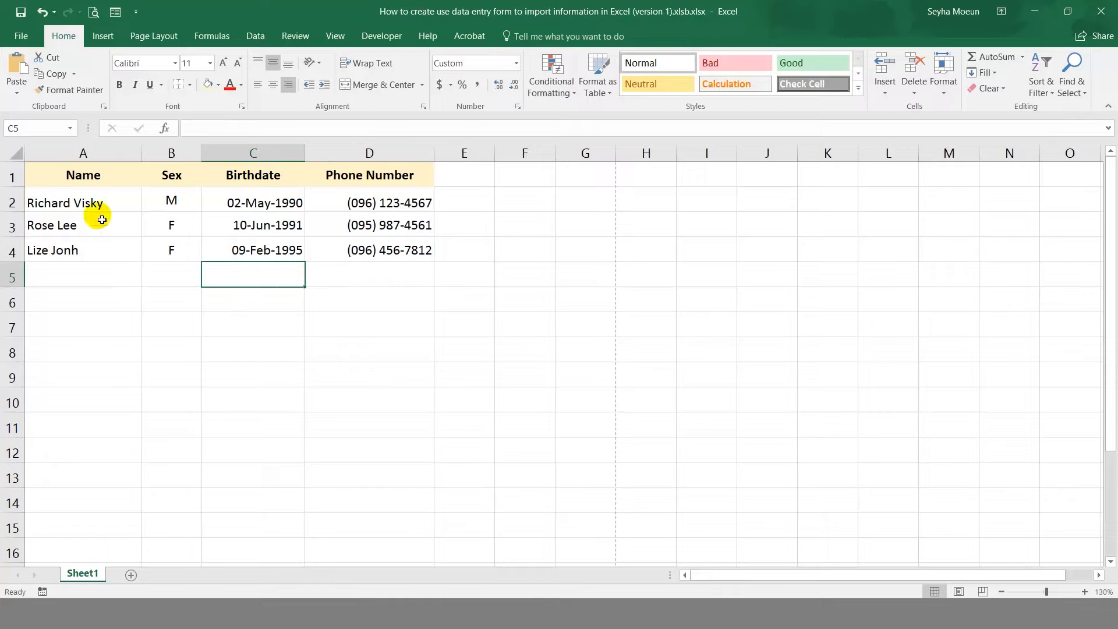
Select the Name header cell A1 so the active cell is inside the table.
click(80, 179)
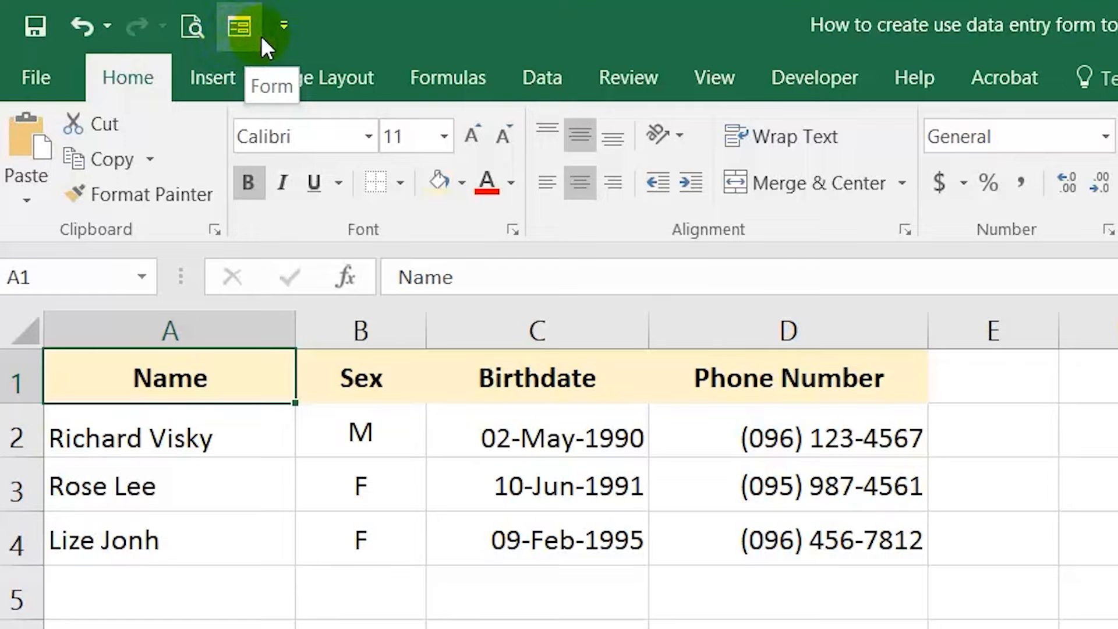
Add the Form… command from Commands Not in the Ribbon to the Quick Access Toolbar.
click(298, 29)
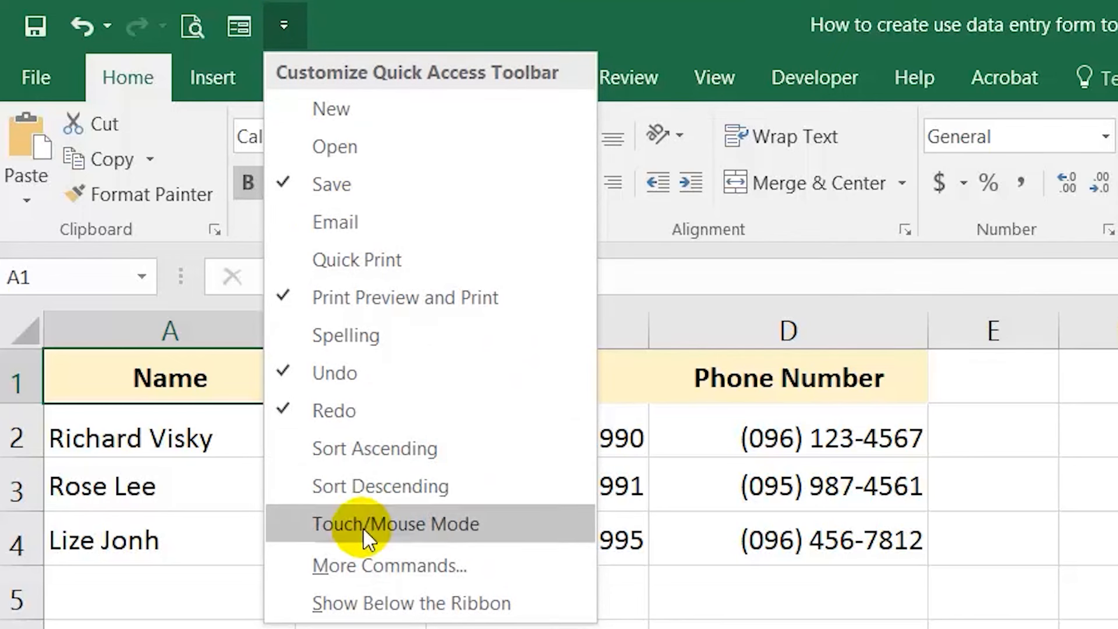
click(497, 565)
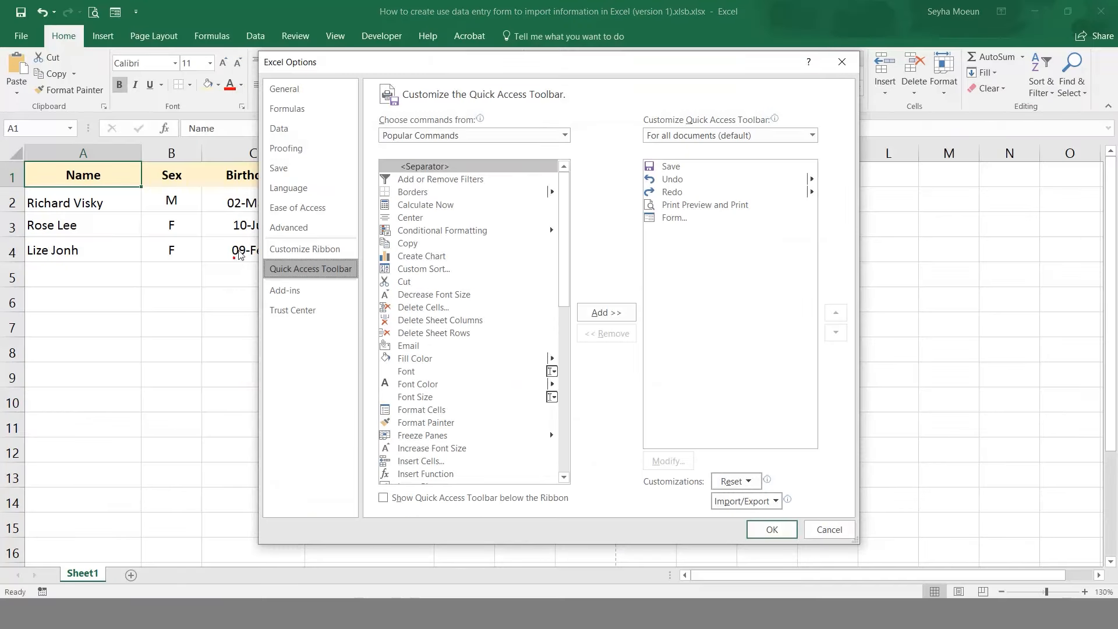
click(565, 136)
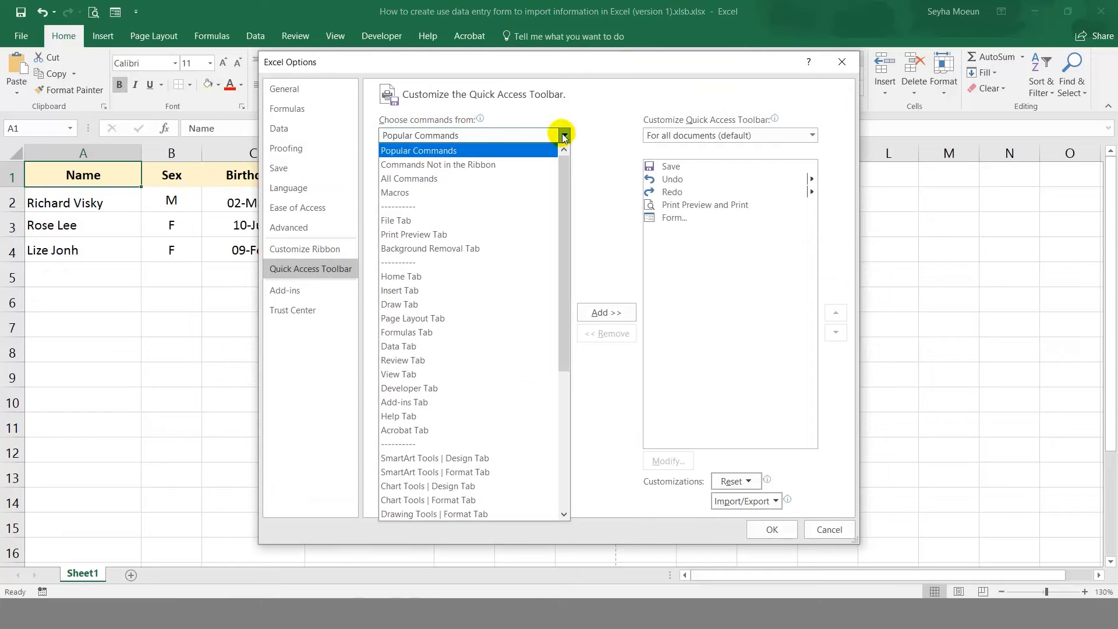
click(503, 166)
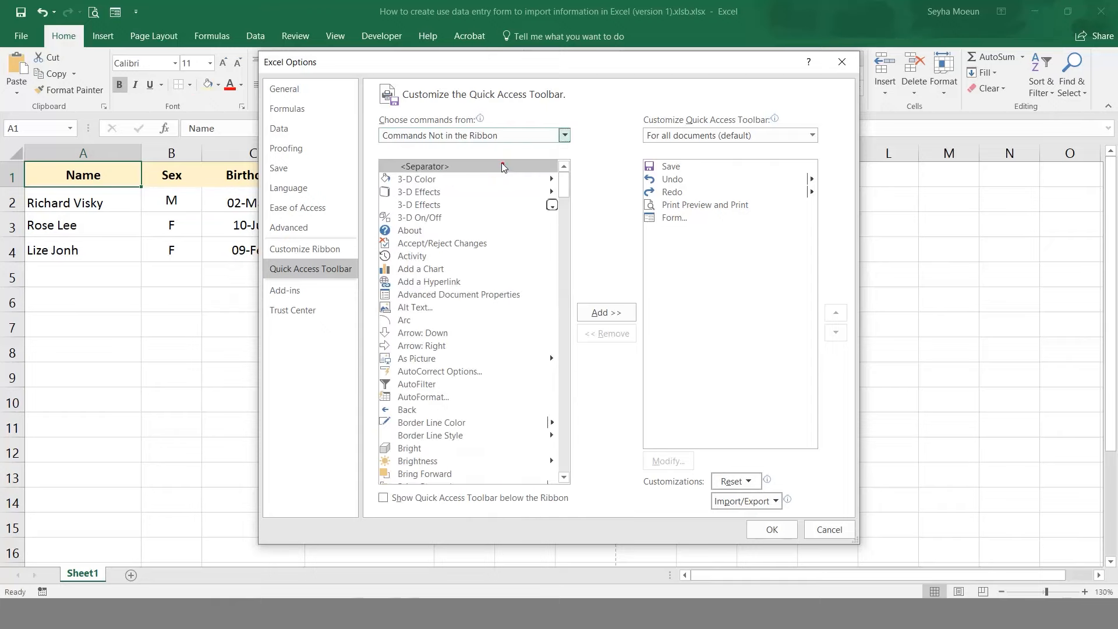
drag(562, 180, 554, 260)
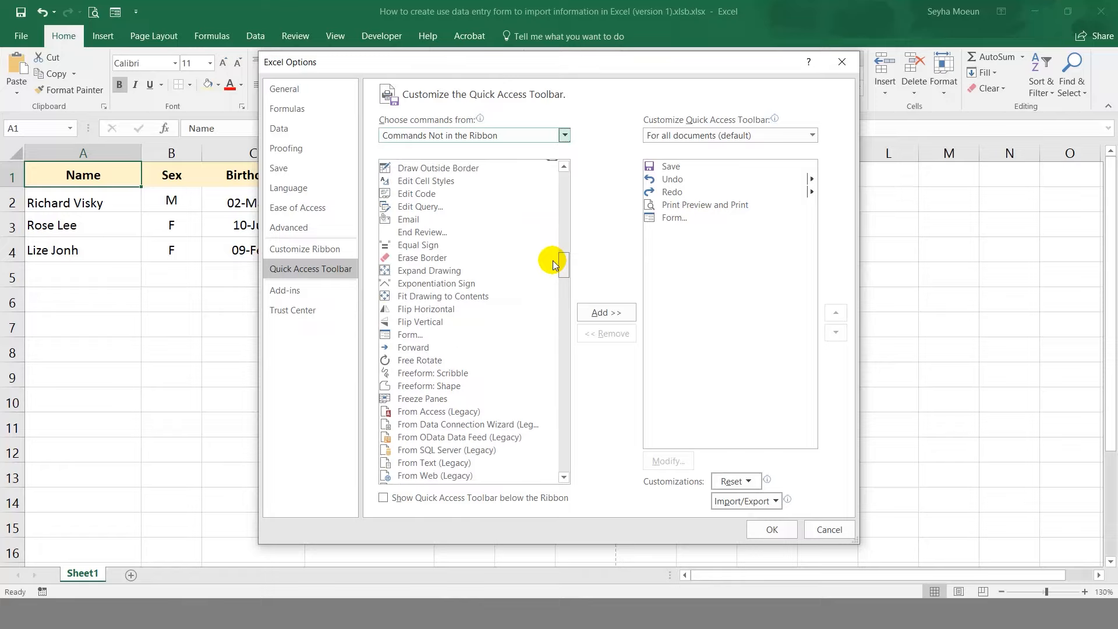
click(442, 335)
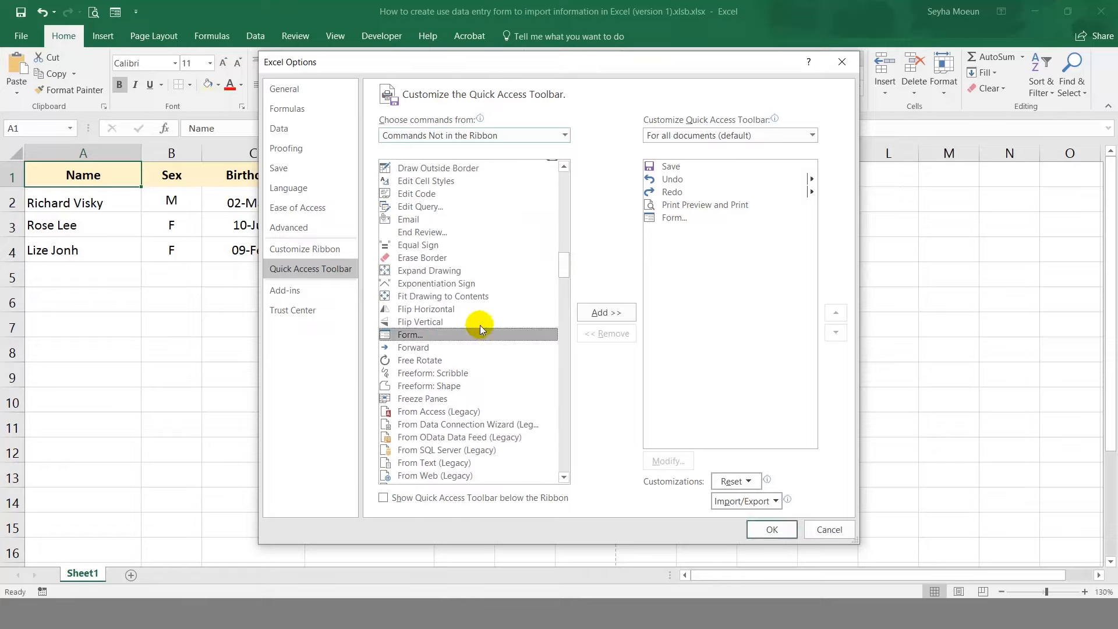
click(602, 313)
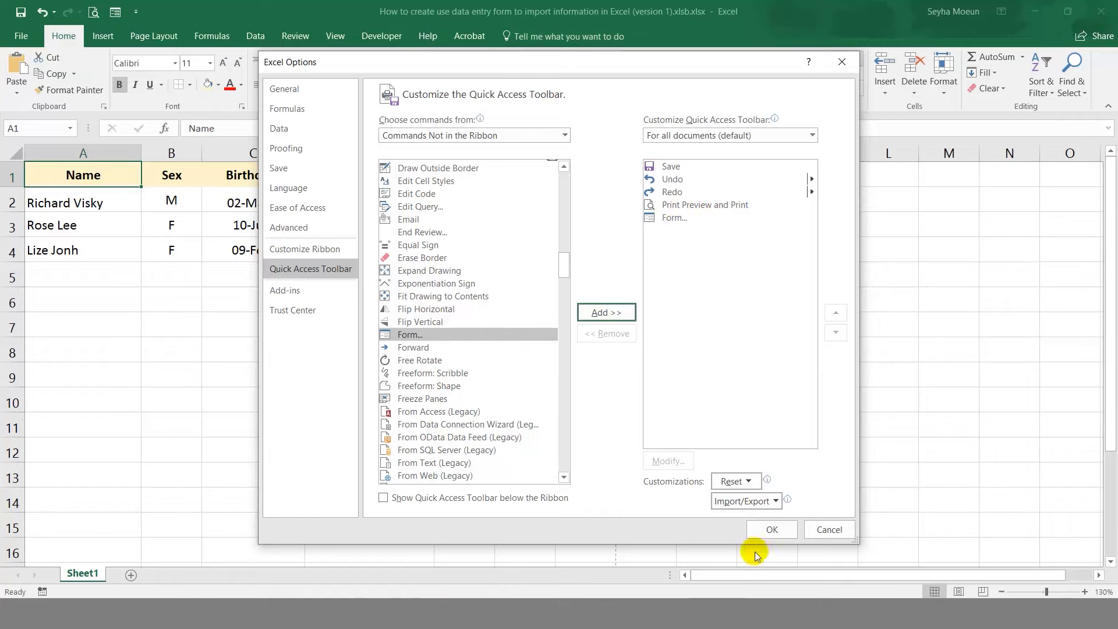
click(772, 530)
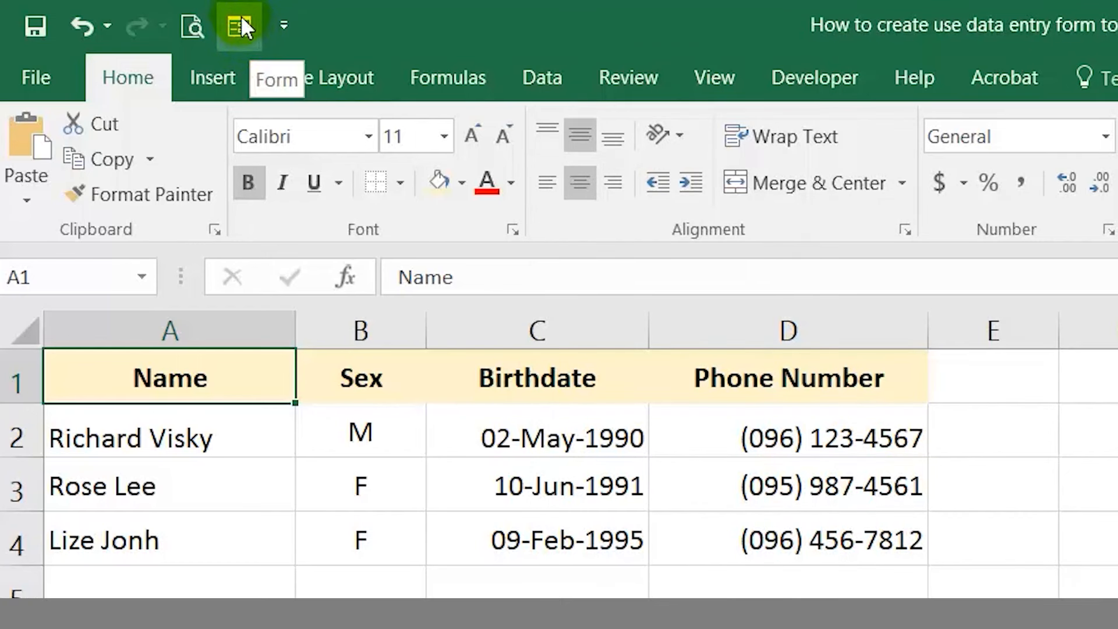
Open the data form from the Quick Access Toolbar and inspect the first record's fields.
click(244, 20)
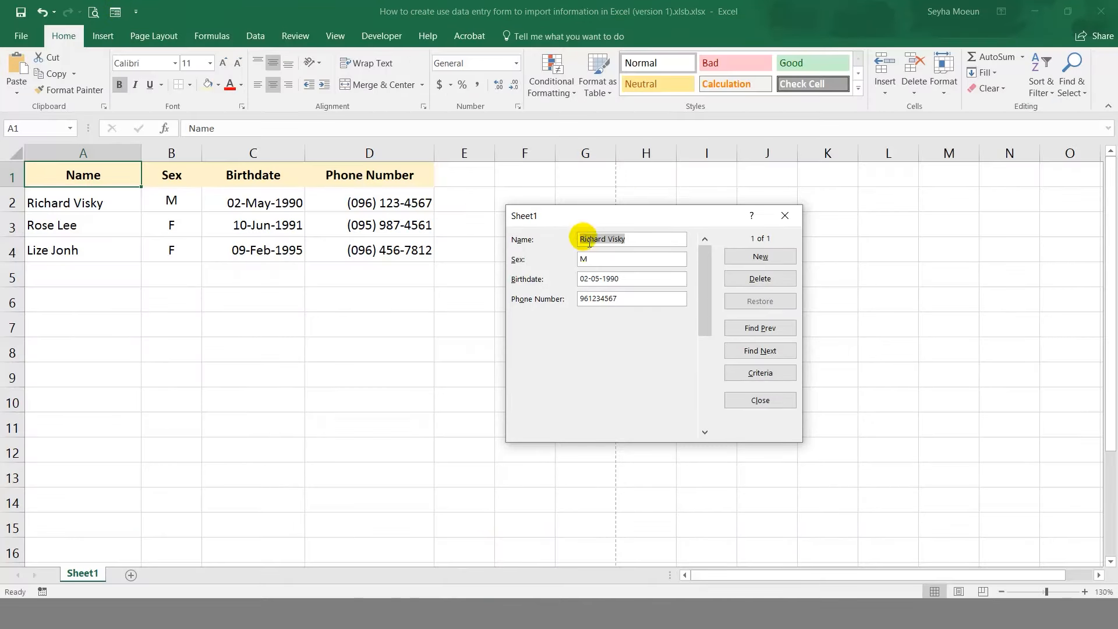
key(Tab)
key(Tab)
key(Tab)
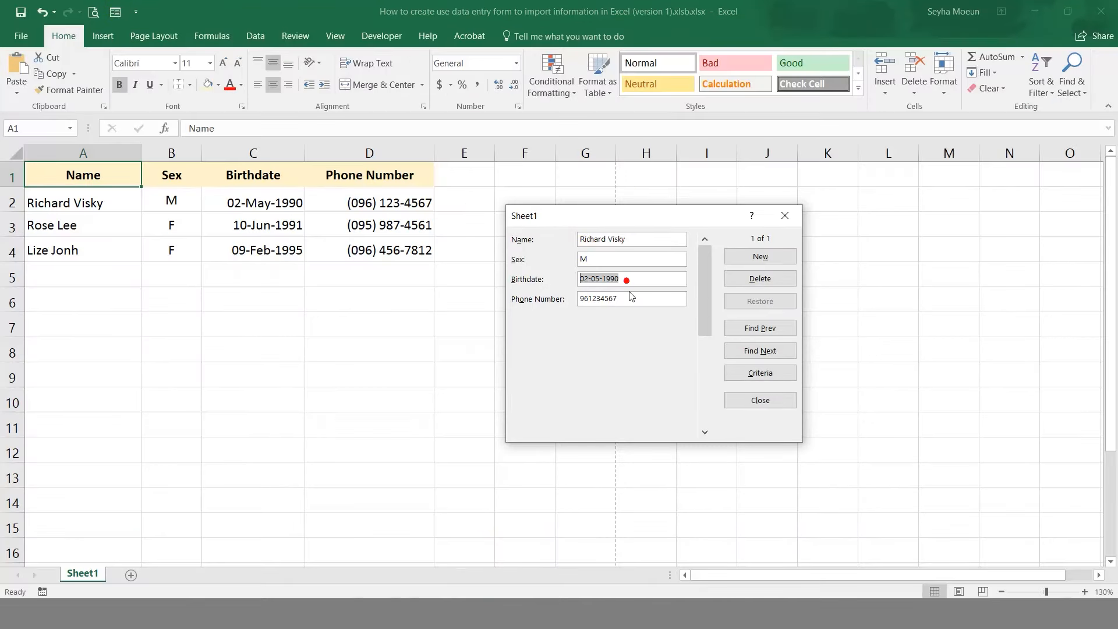
click(659, 241)
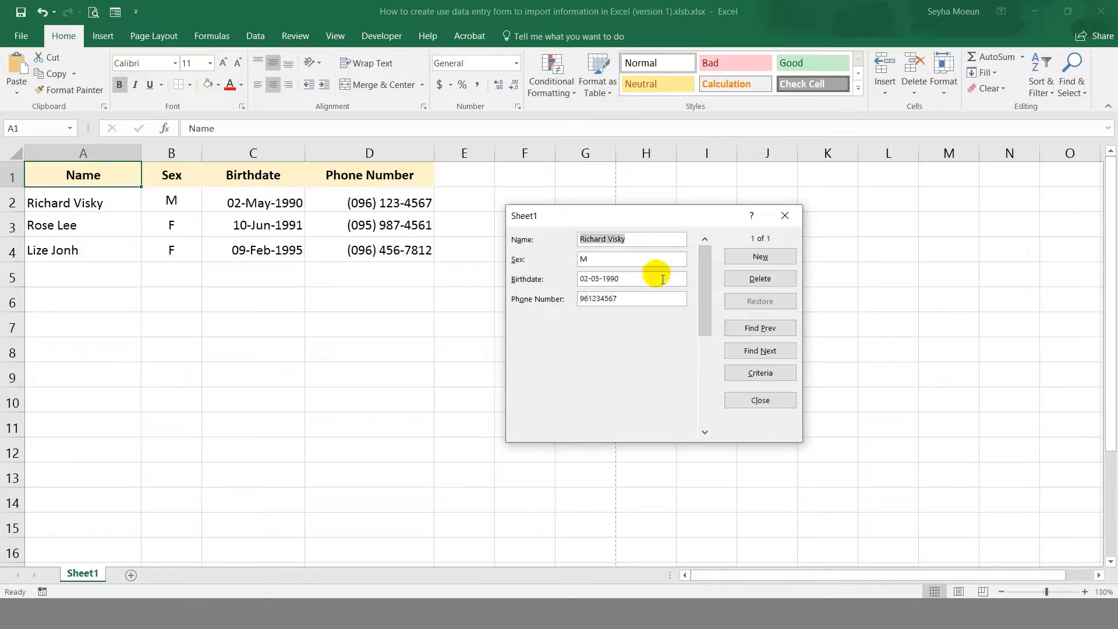
click(652, 257)
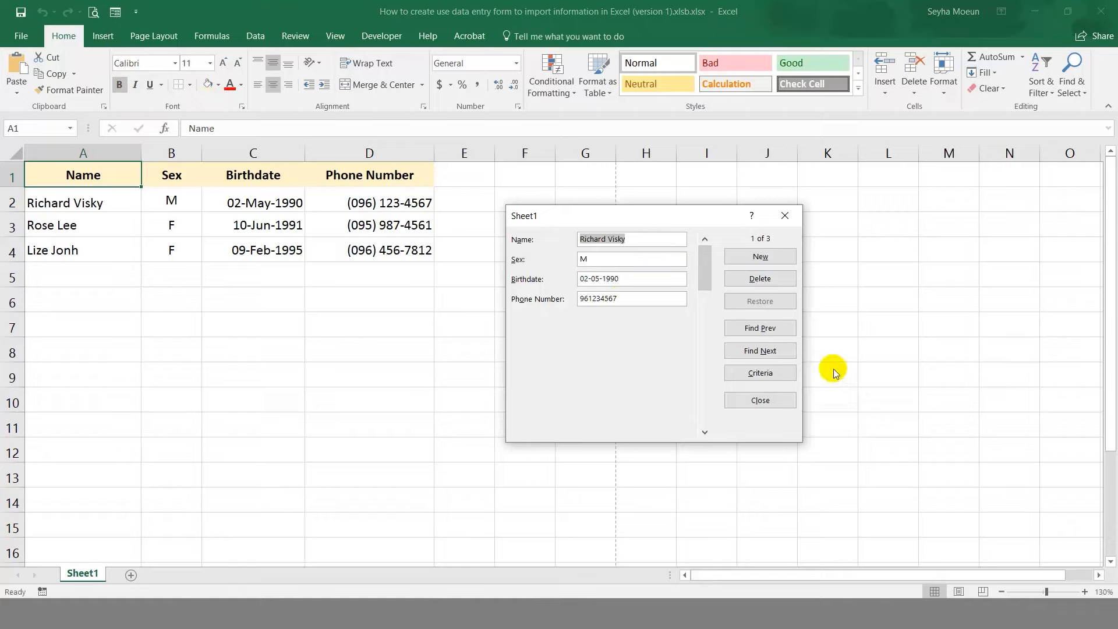
Page forward through all three records, then back to record 1.
click(784, 353)
click(784, 352)
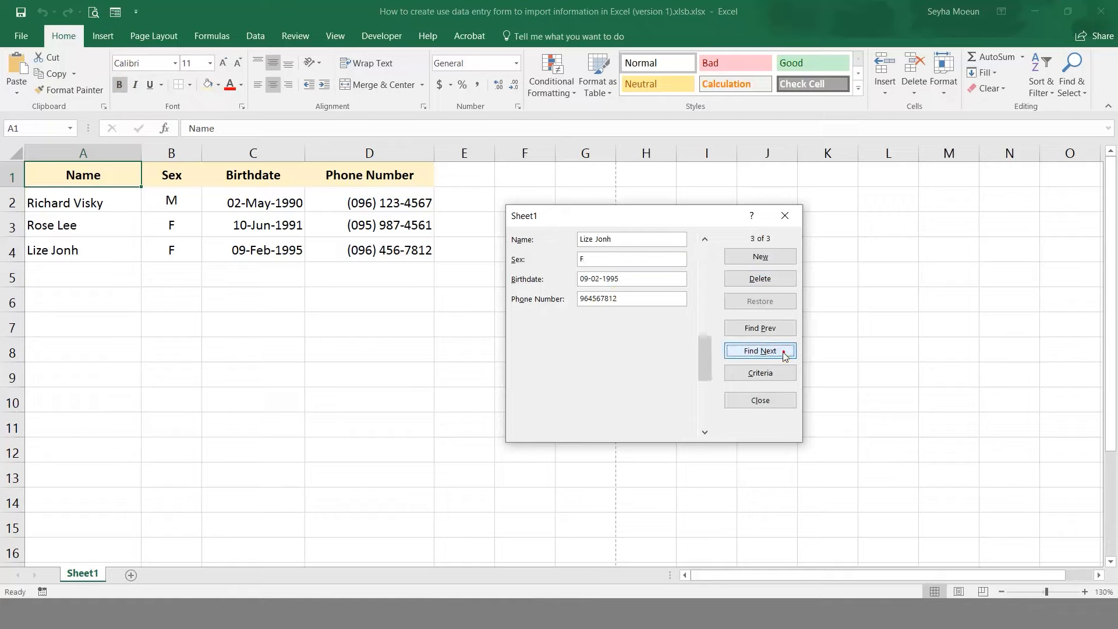
click(775, 330)
click(775, 330)
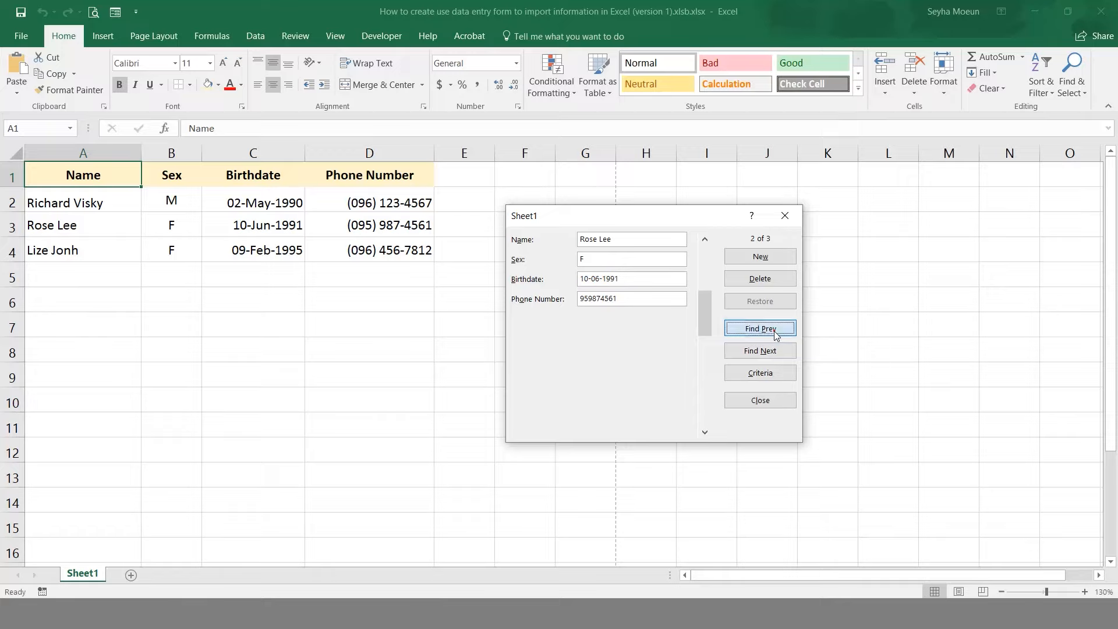
Add a new male contact born 6-7-92 with a phone number as row 5.
click(780, 260)
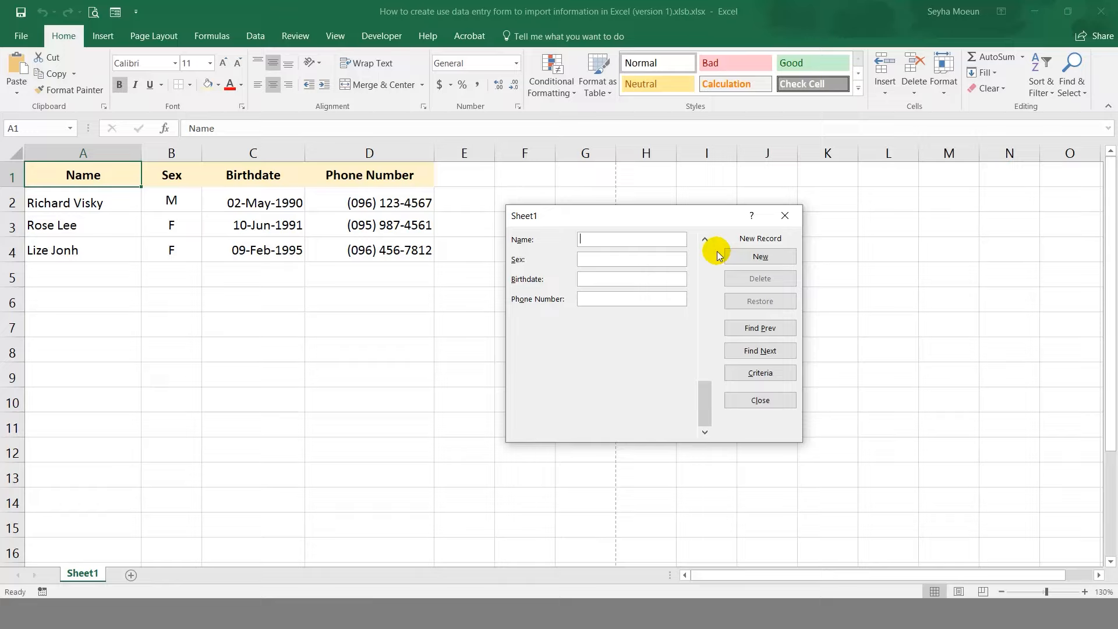
text(M)
text(6-7-)
text(92)
key(Tab)
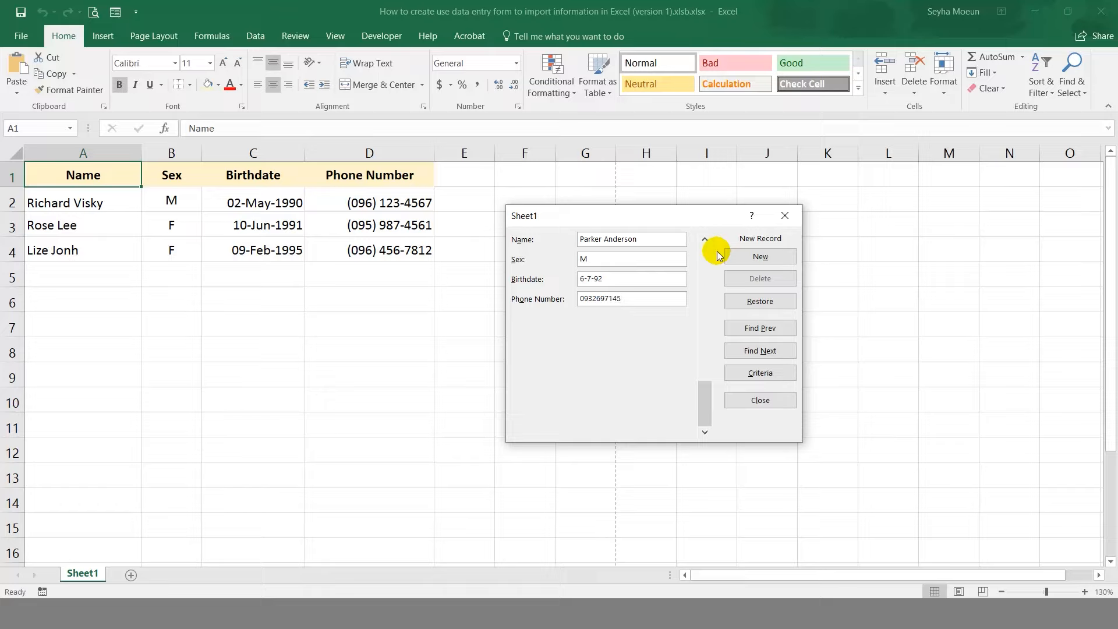
key(Return)
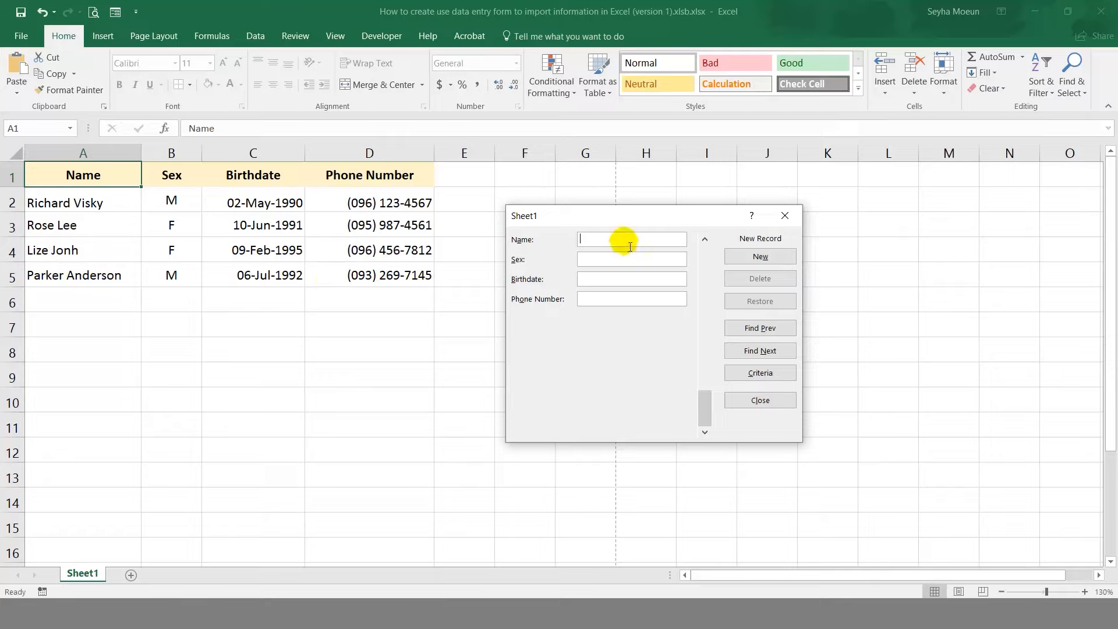
Add a second male contact born 28-4-90 with a phone number as row 6.
text(Bob Bob)
key(Tab)
text(M)
key(Tab)
text(28-4-90)
key(Tab)
key(Return)
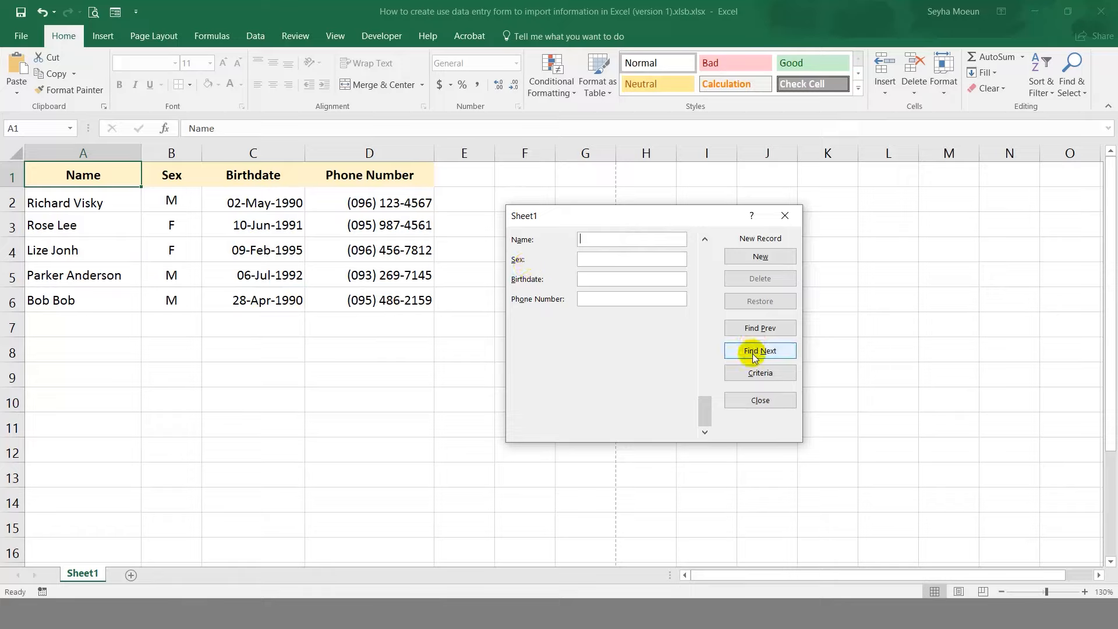
click(768, 328)
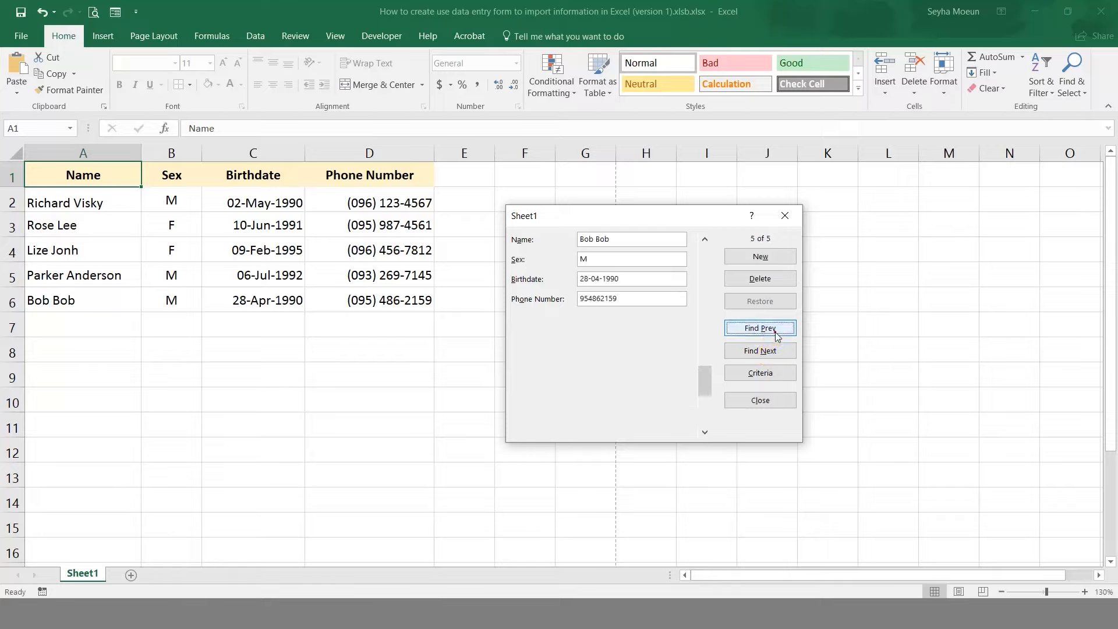
click(769, 350)
click(770, 329)
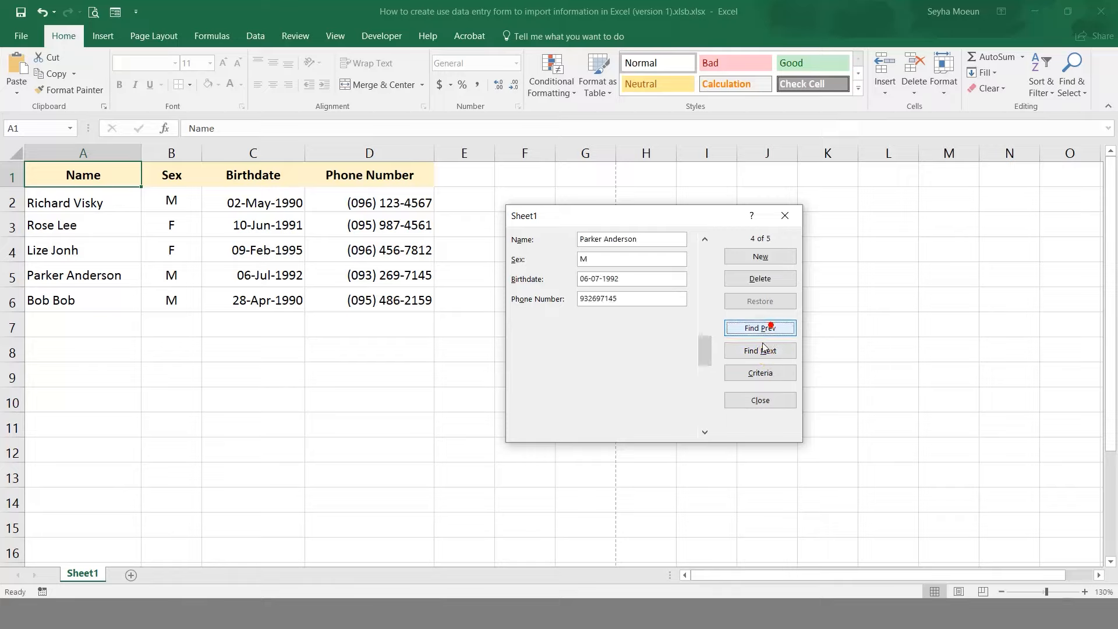
click(762, 350)
click(761, 333)
click(760, 330)
click(761, 330)
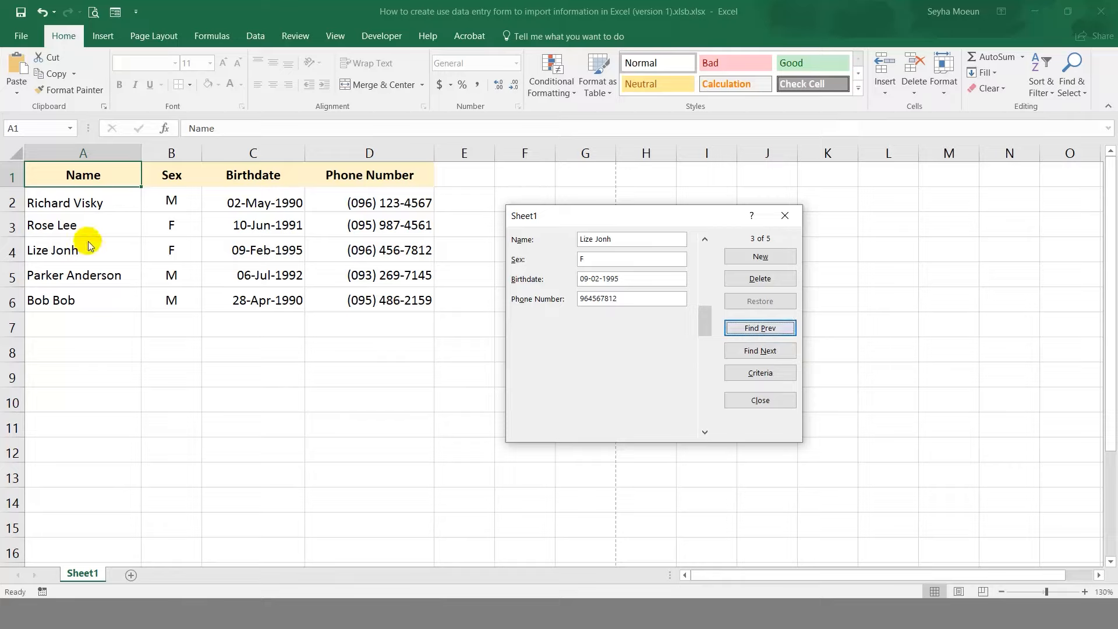
click(764, 279)
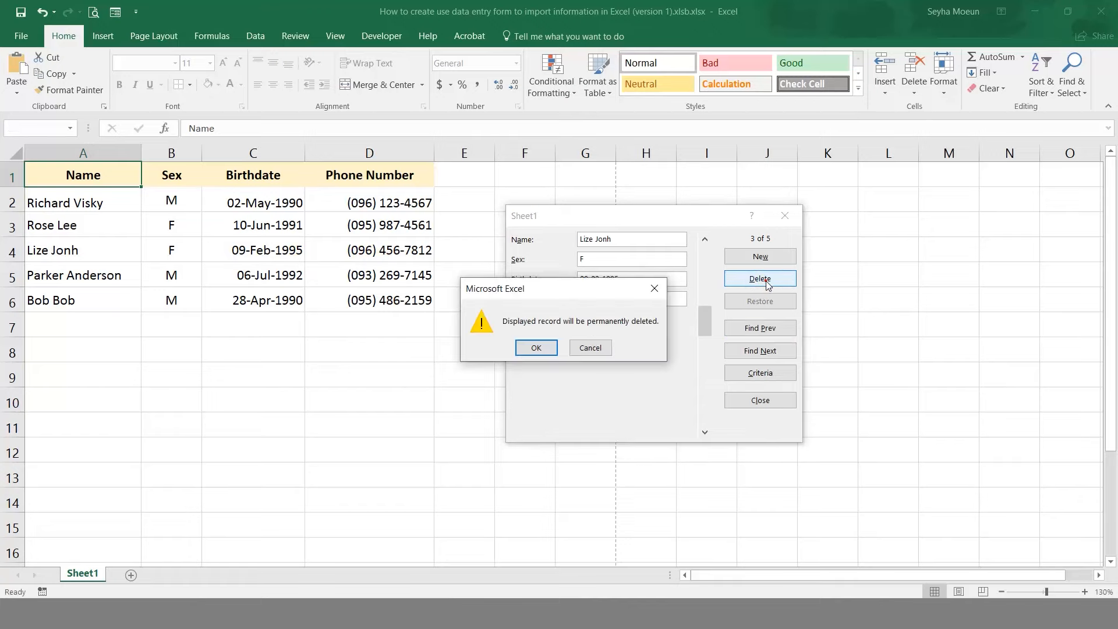
click(536, 347)
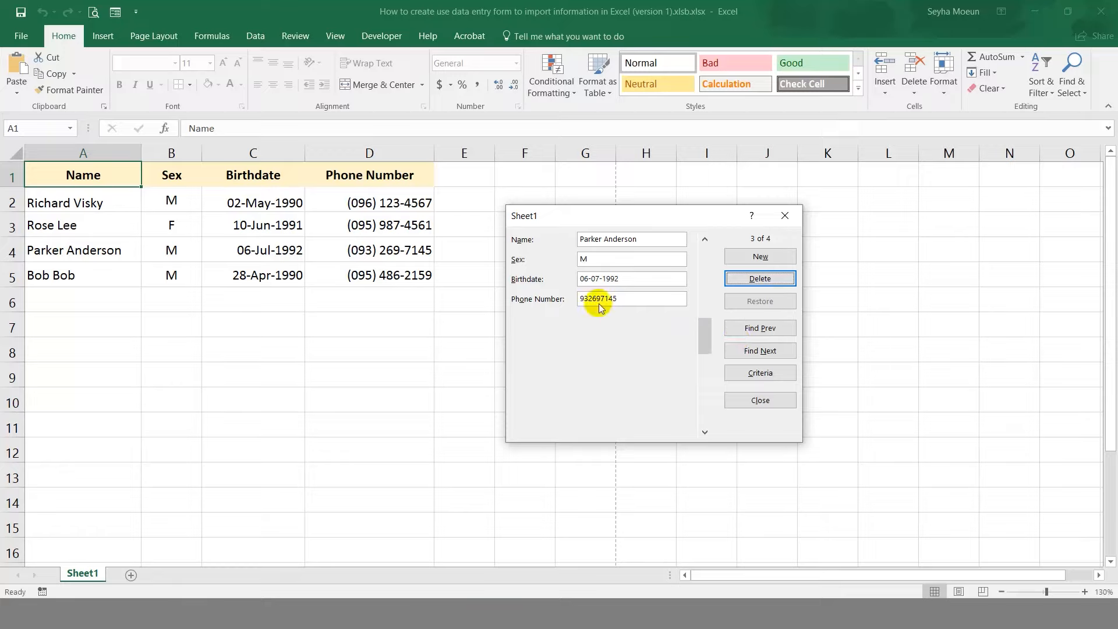
click(751, 328)
click(751, 327)
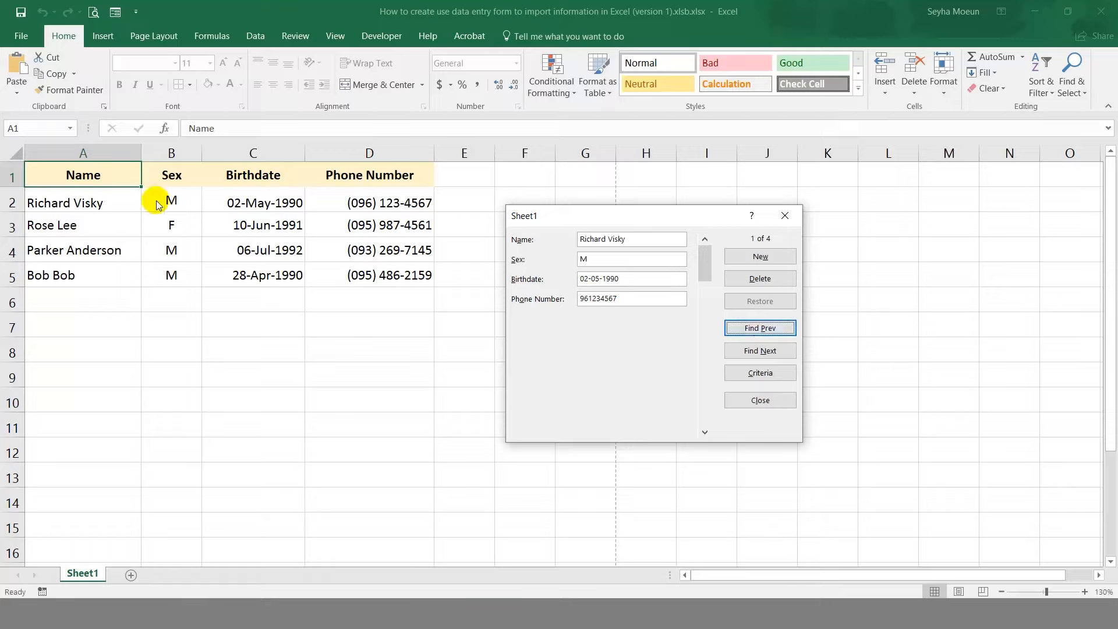
Change record 1's Sex field from M to F, save it, and close the form.
click(601, 257)
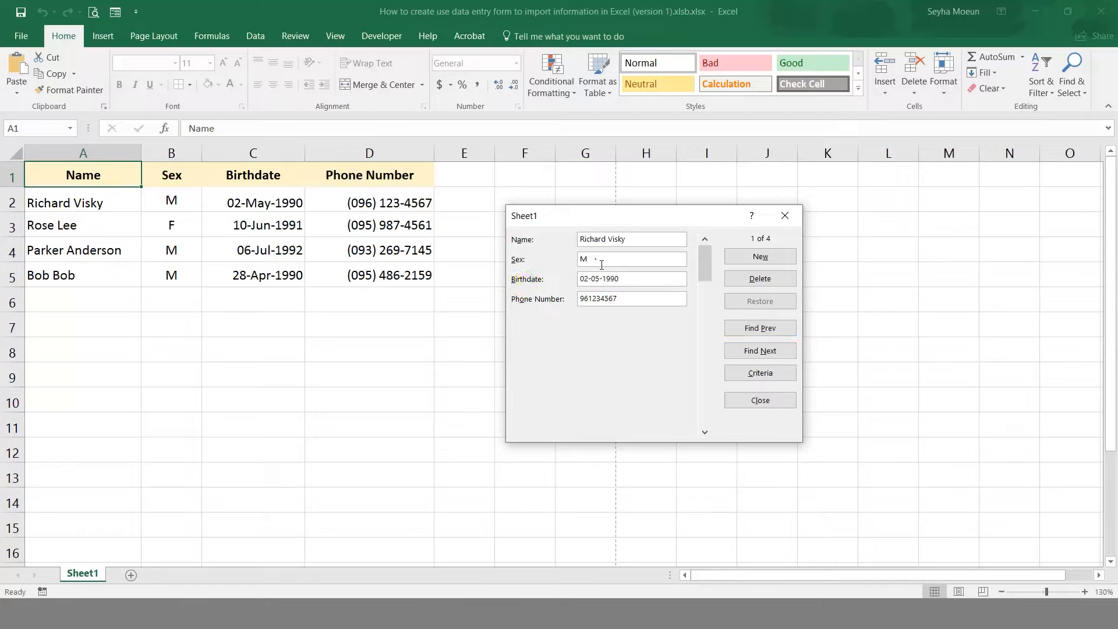
drag(599, 258, 570, 286)
text(F)
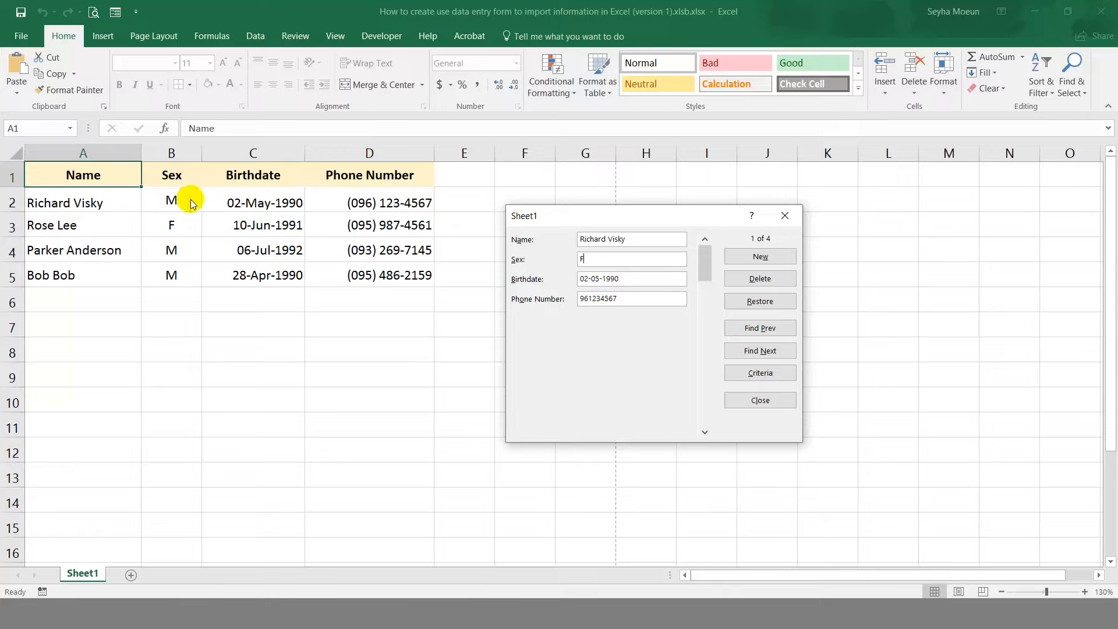
key(Return)
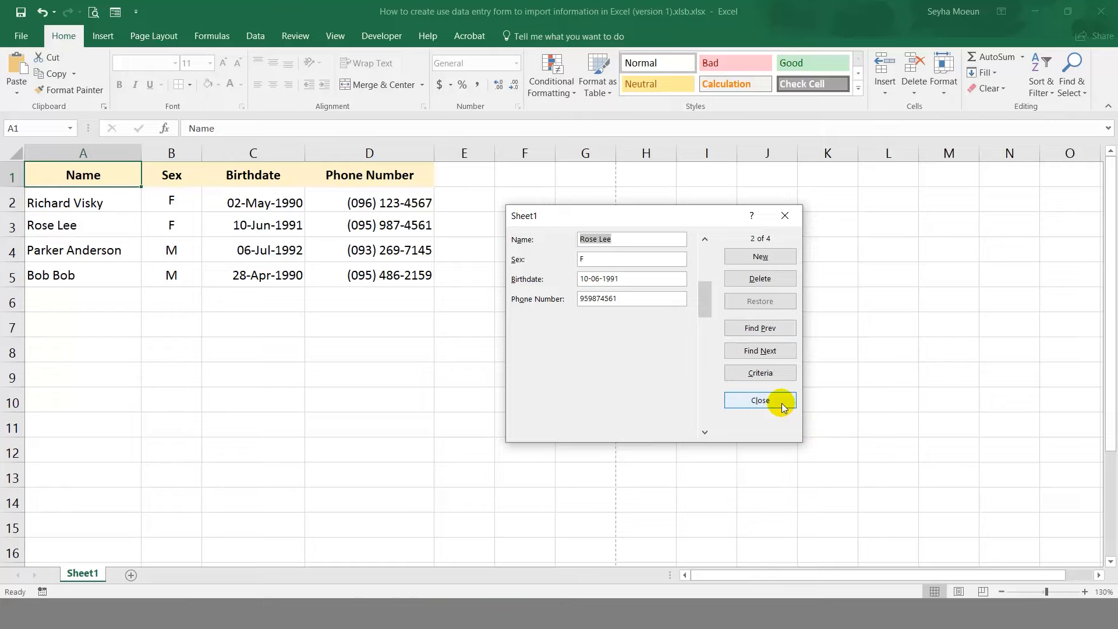
click(760, 400)
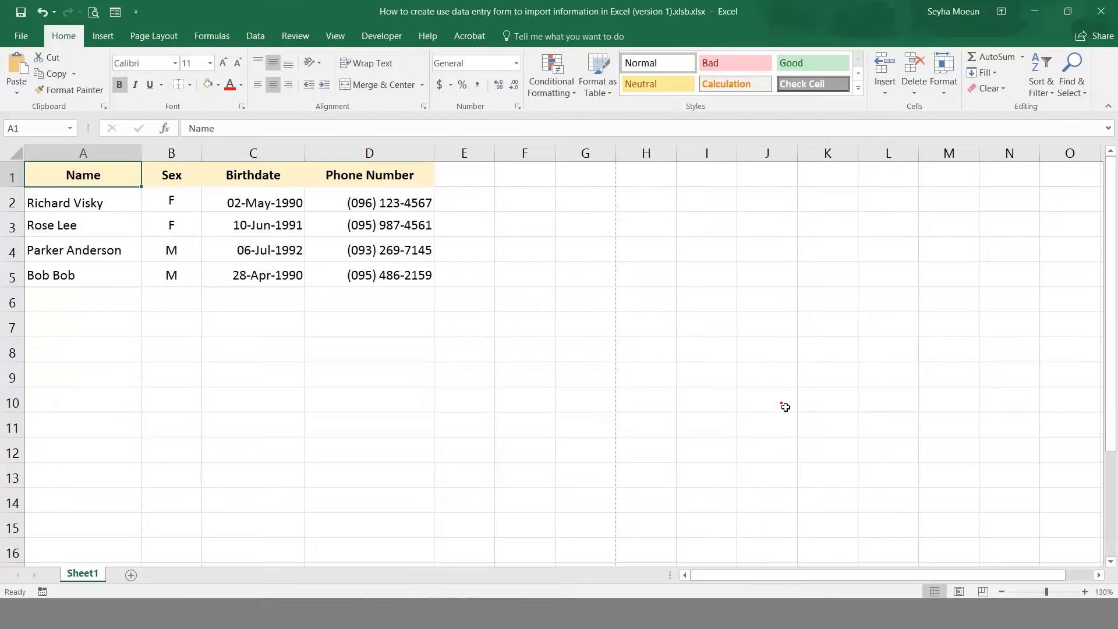